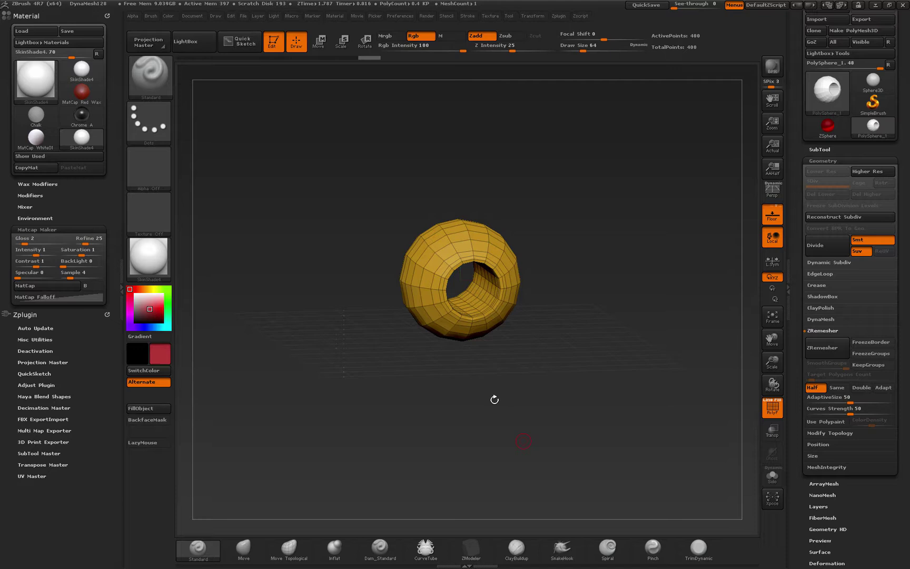
Fully initialize ZBrush, discarding the current tools, materials and document
mouse_move(481, 396)
left_mouse_down()
mouse_move(456, 387)
mouse_move(513, 410)
mouse_move(474, 399)
mouse_move(437, 412)
mouse_move(475, 411)
mouse_move(454, 411)
mouse_move(480, 402)
left_mouse_up()
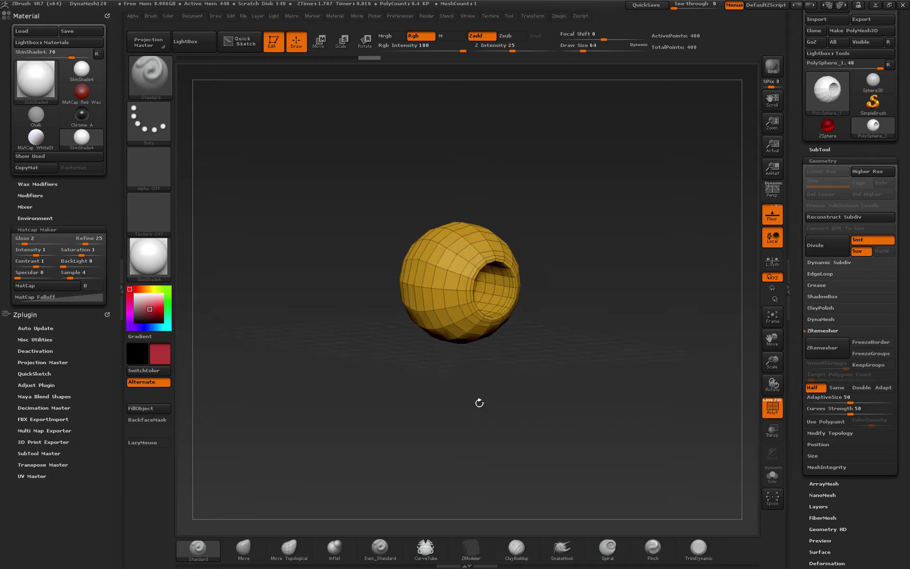
left_click(405, 18)
left_click(413, 35)
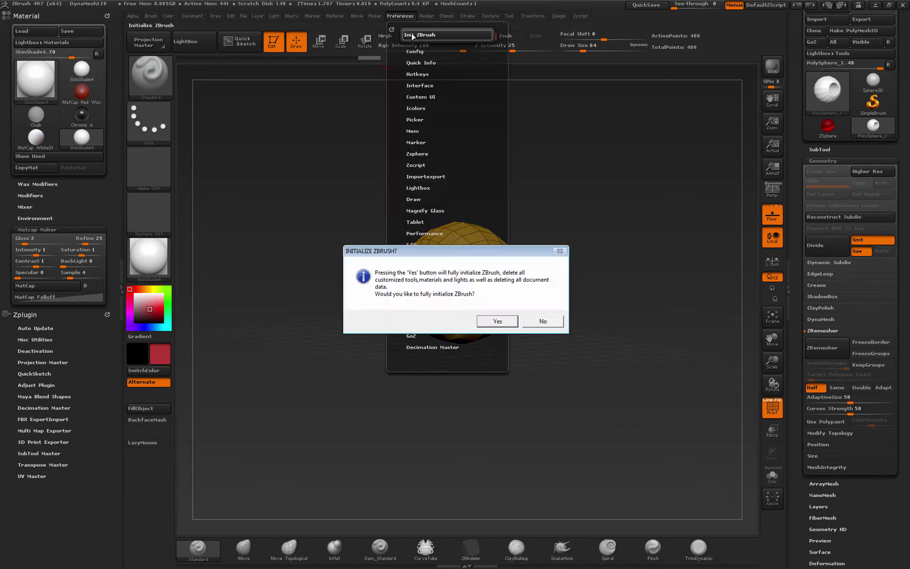
left_click(497, 320)
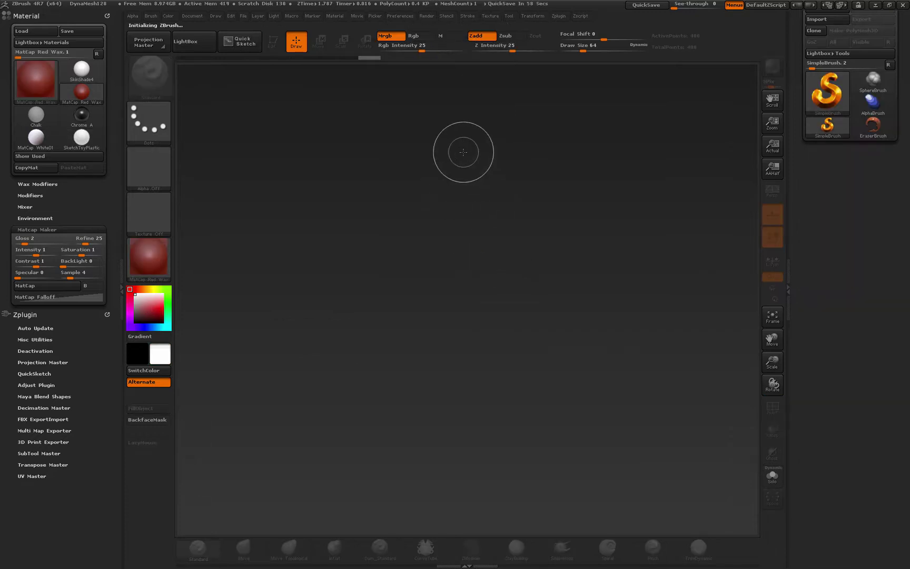
Load the DynaMesh128 sphere project and turn off perspective distortion
left_click(831, 97)
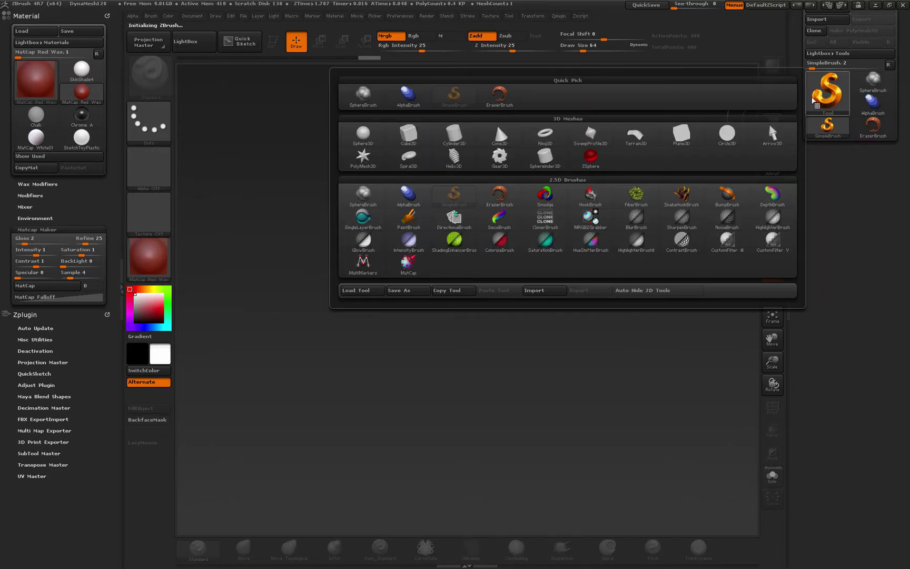
left_click(189, 42)
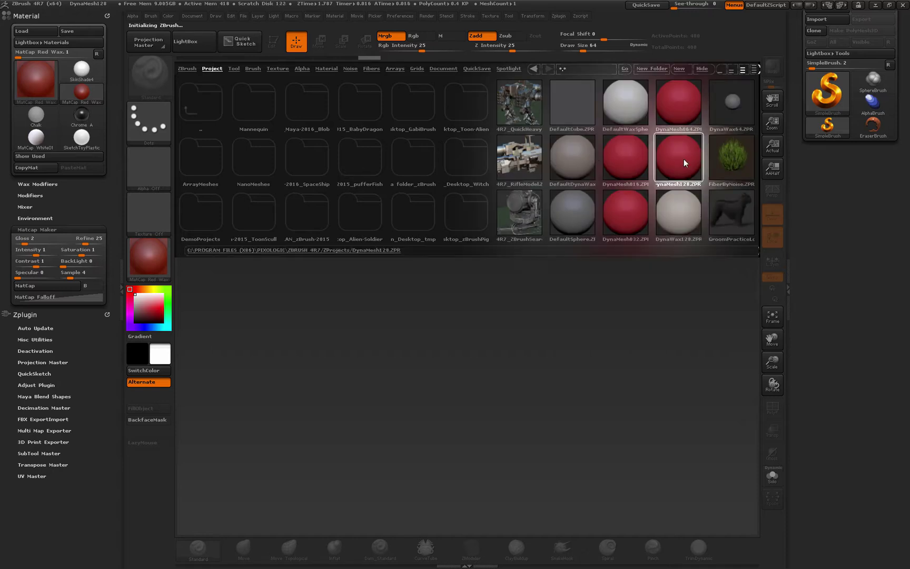
double_click(679, 158)
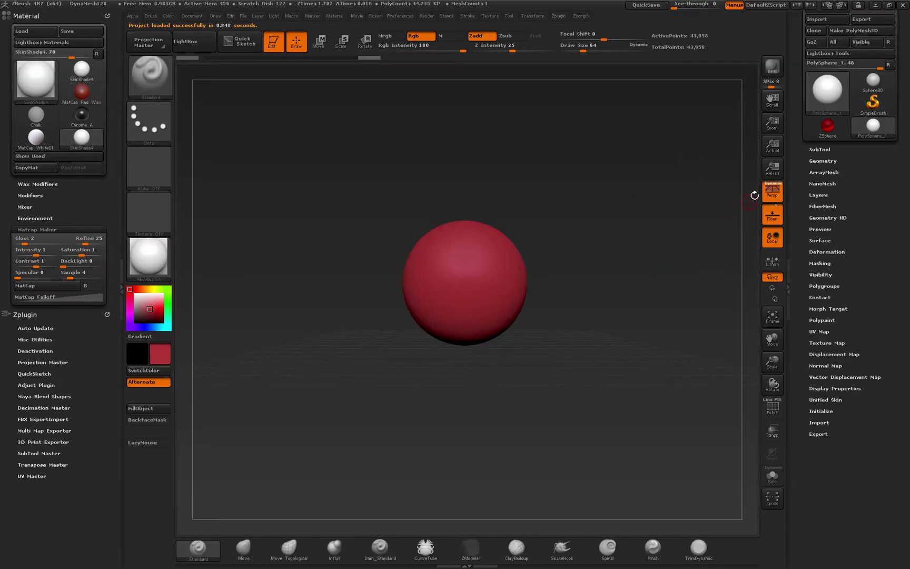
left_click(772, 191)
Append a Cylinder3D as a new subtool to the sphere and make the cylinder the active subtool
left_click(822, 160)
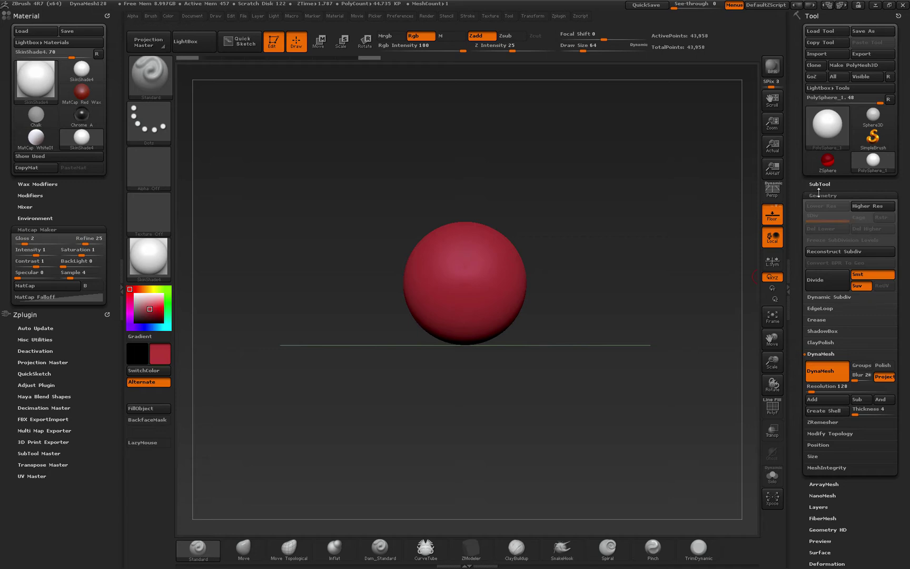
left_click(821, 183)
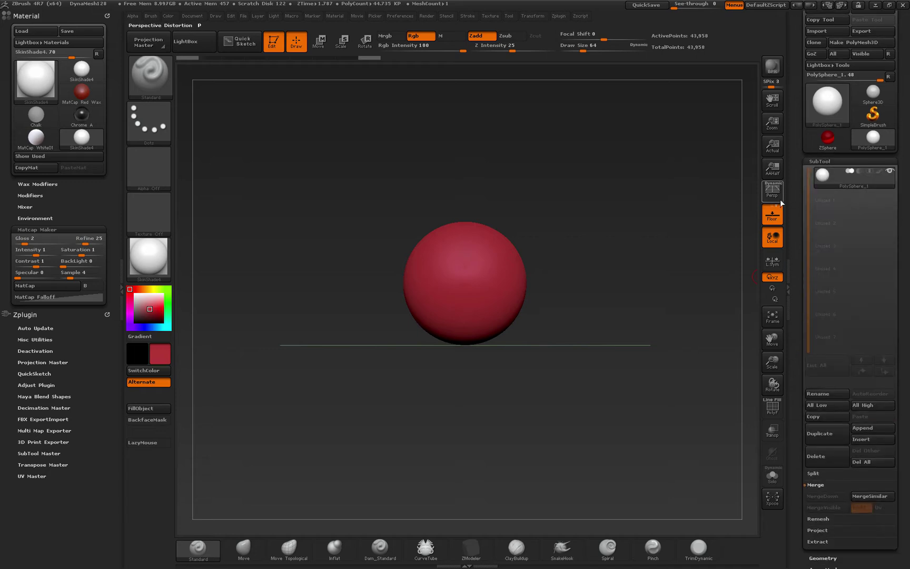
left_click(887, 429)
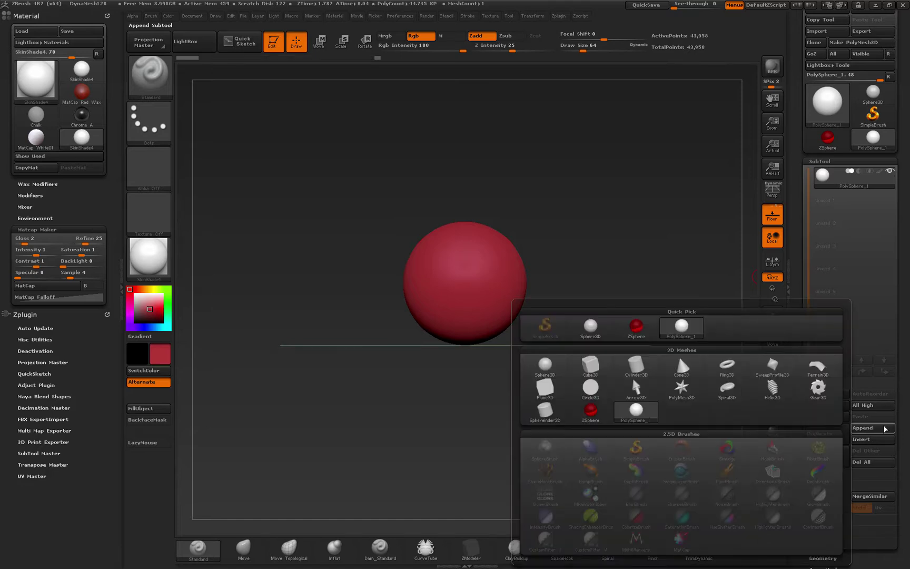
left_click(635, 369)
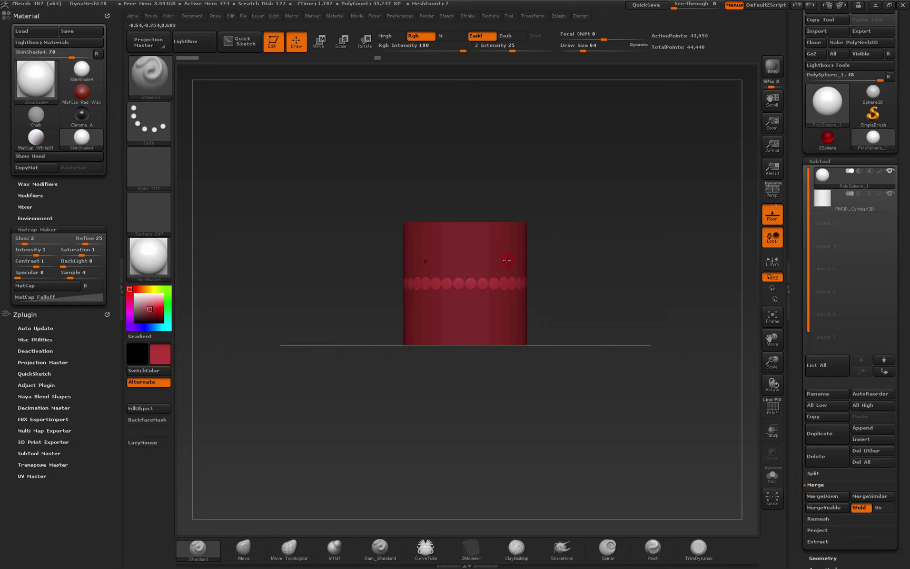
left_click(822, 207)
left_click(824, 190)
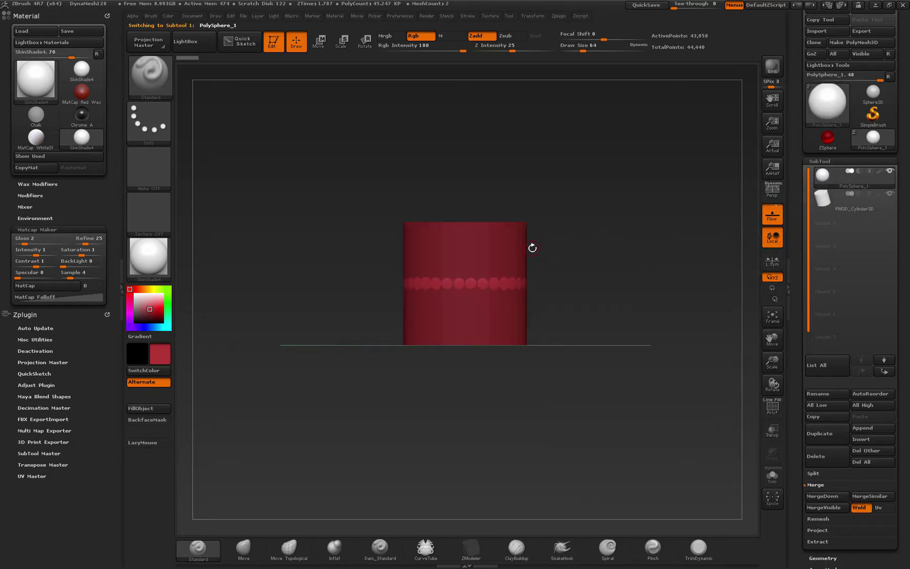
left_click(506, 241, "alt")
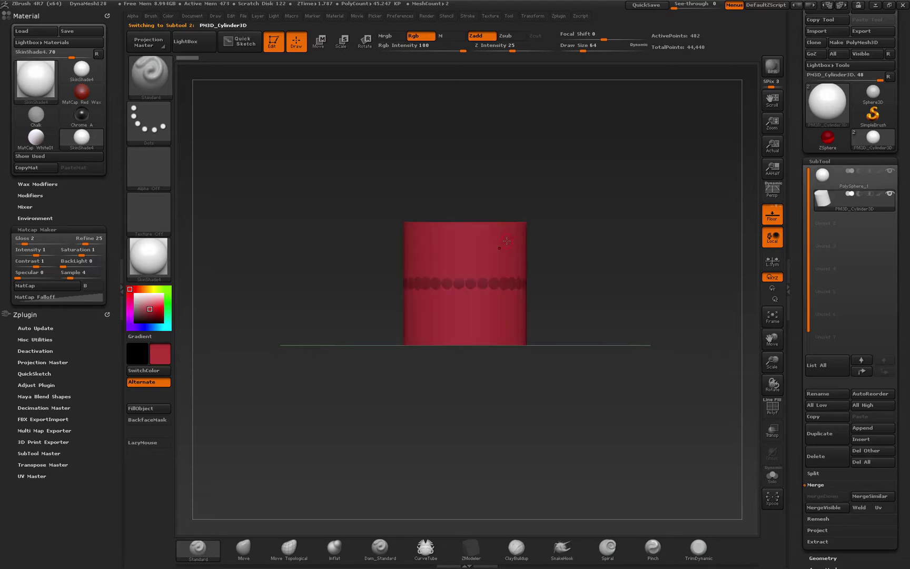
Shrink the cylinder on all axes with the Size deformation until it is about a third of the sphere's width, using transparency to see it
scroll(822, 343, "down", 5)
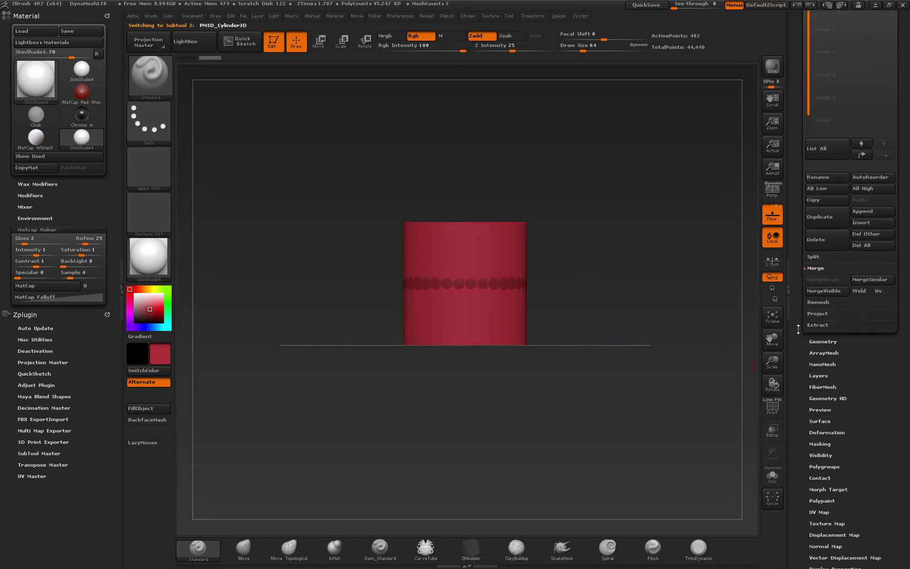
left_click(823, 429)
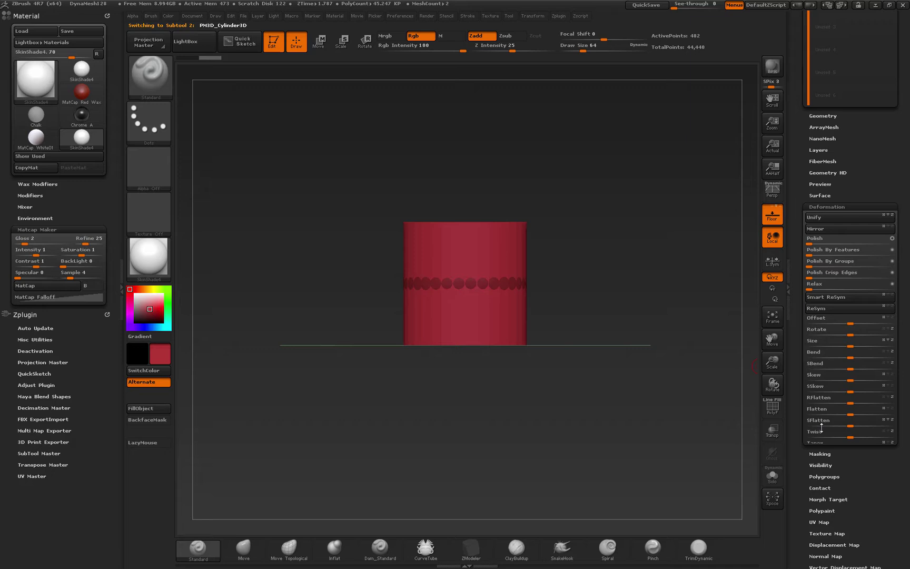
left_click_drag(855, 184, 817, 185)
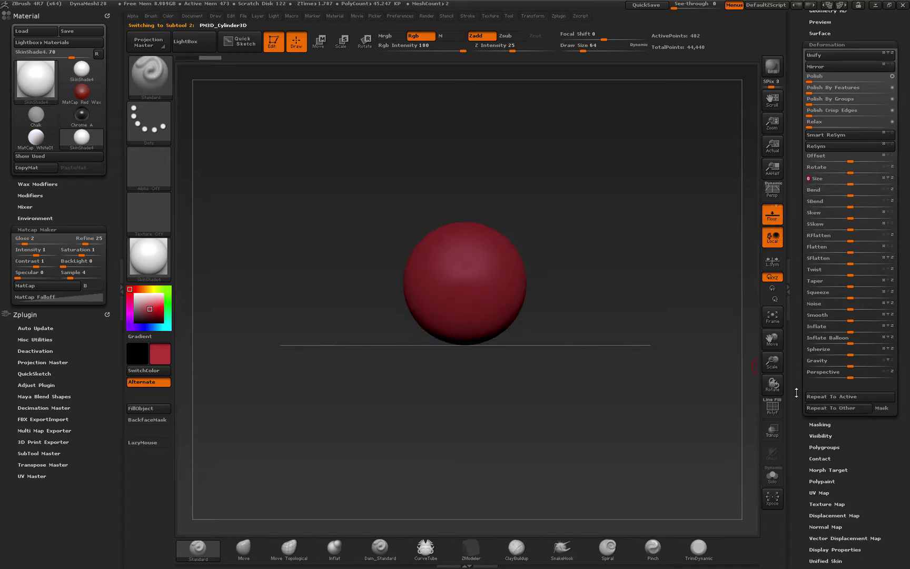
left_click(772, 430)
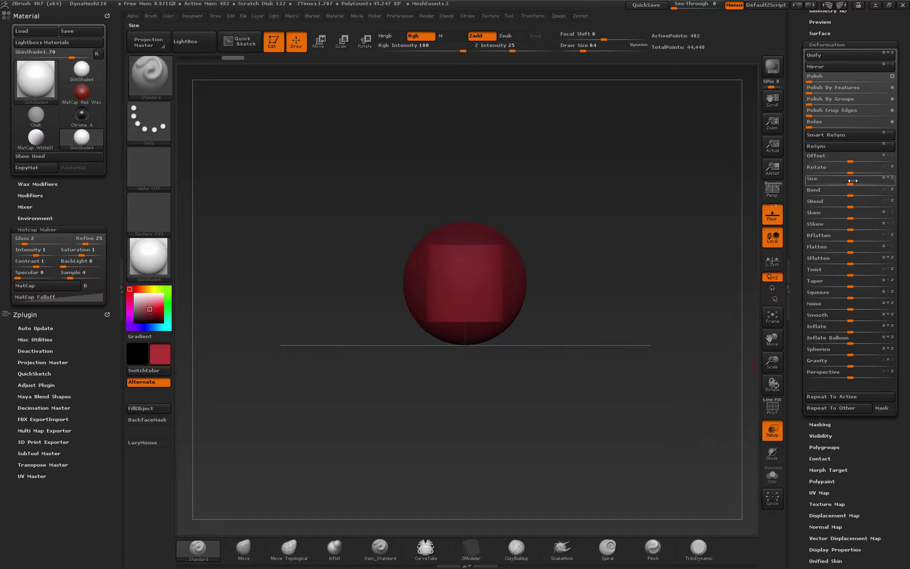
left_click_drag(850, 184, 826, 183)
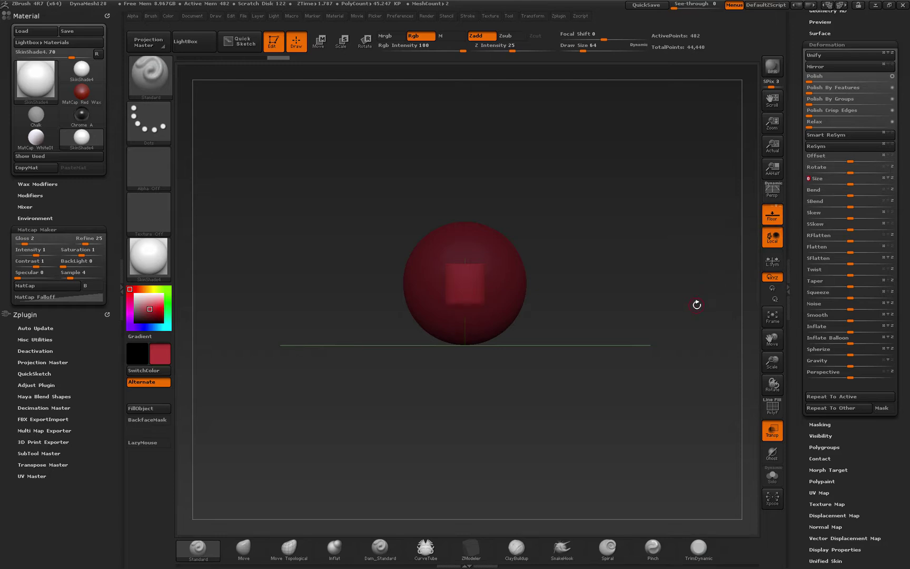
Rotate the cylinder about the X axis with the Rotate deformation so that it lies horizontally along Z
left_click_drag(695, 304, 695, 282)
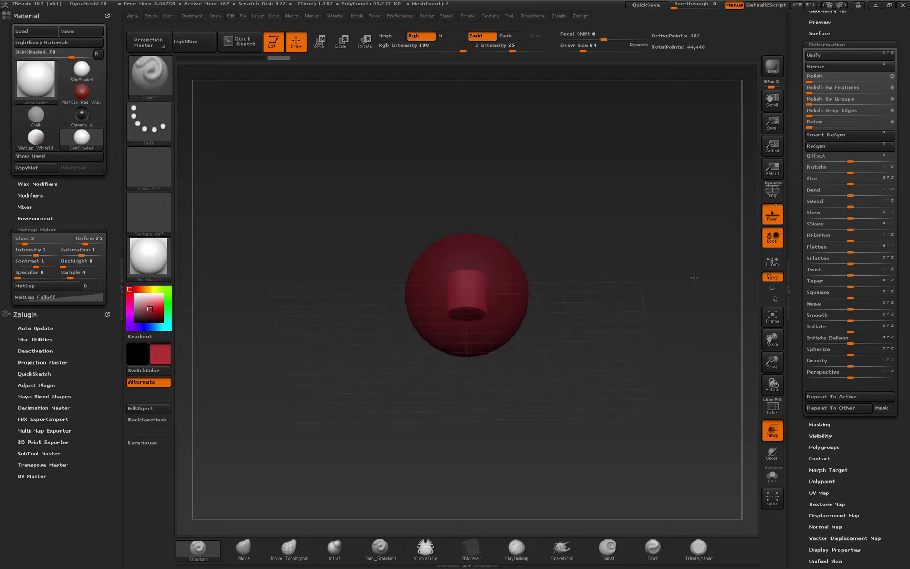
left_click_drag(634, 299, 542, 335)
left_click_drag(663, 315, 510, 363)
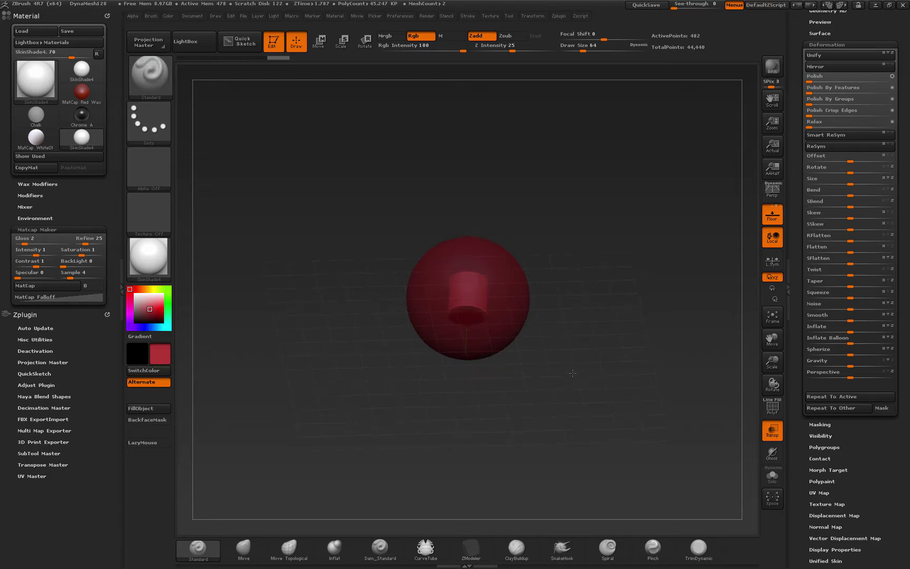
left_click_drag(611, 369, 627, 388)
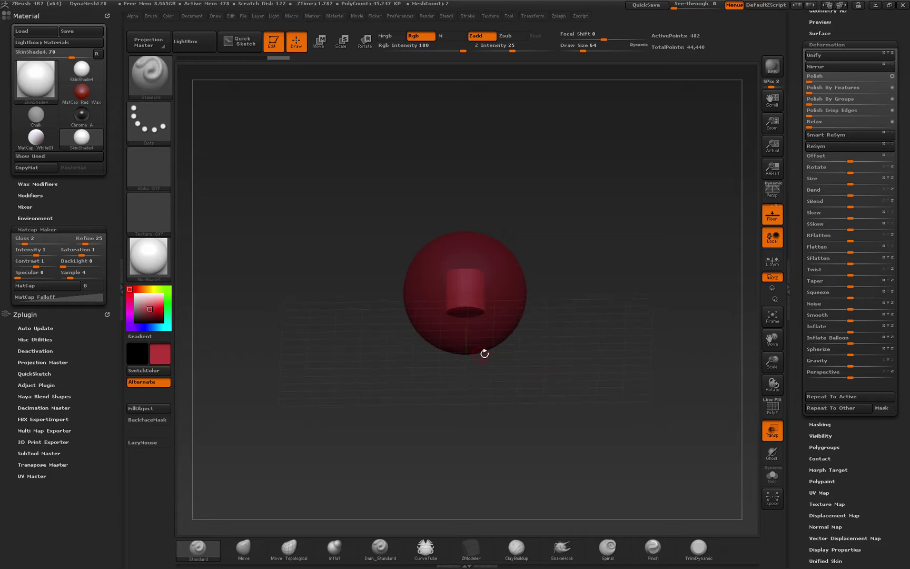
left_click_drag(551, 354, 549, 384)
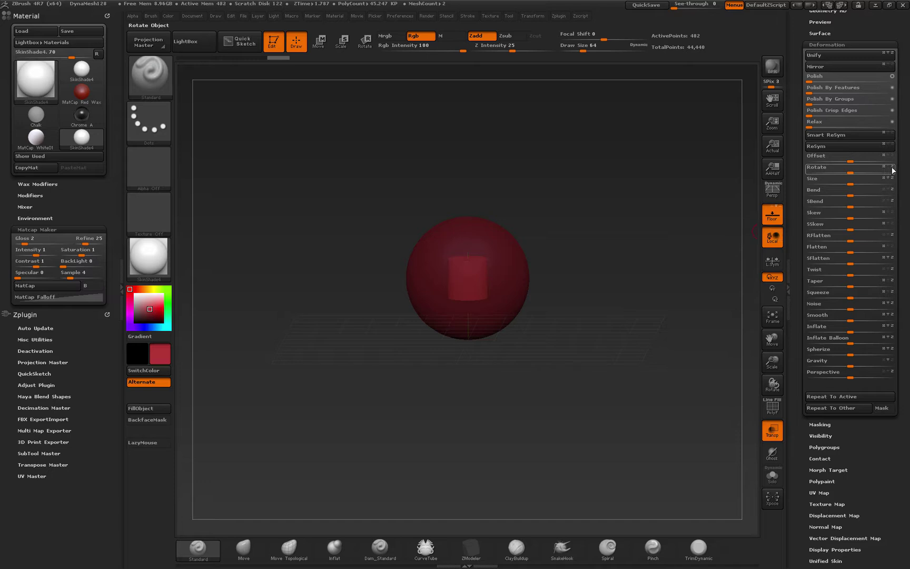
left_click_drag(834, 169, 829, 171)
Lengthen the cylinder along the Z axis only until it sticks out of both sides of the sphere, and turn transparency off
left_click_drag(654, 279, 505, 292)
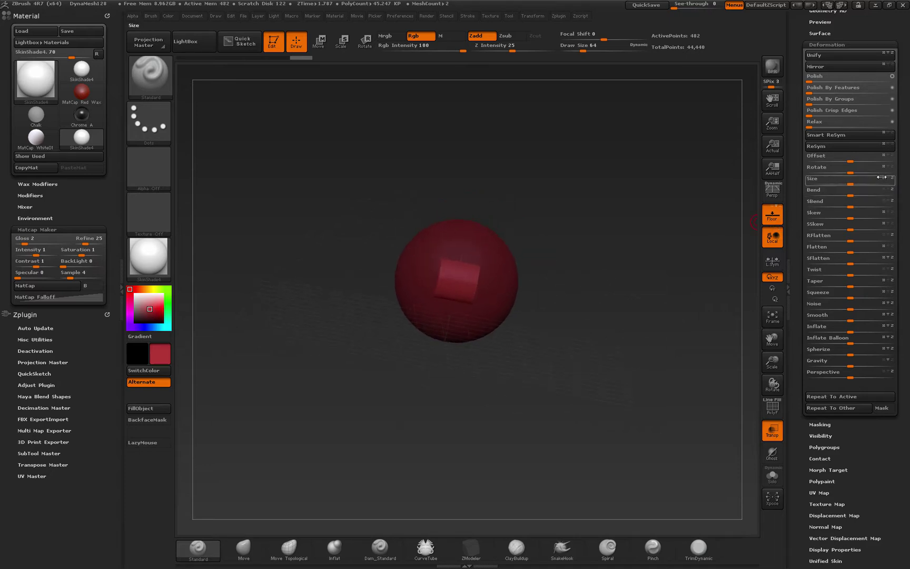
left_click_drag(849, 185, 891, 190)
left_click_drag(703, 254, 623, 322)
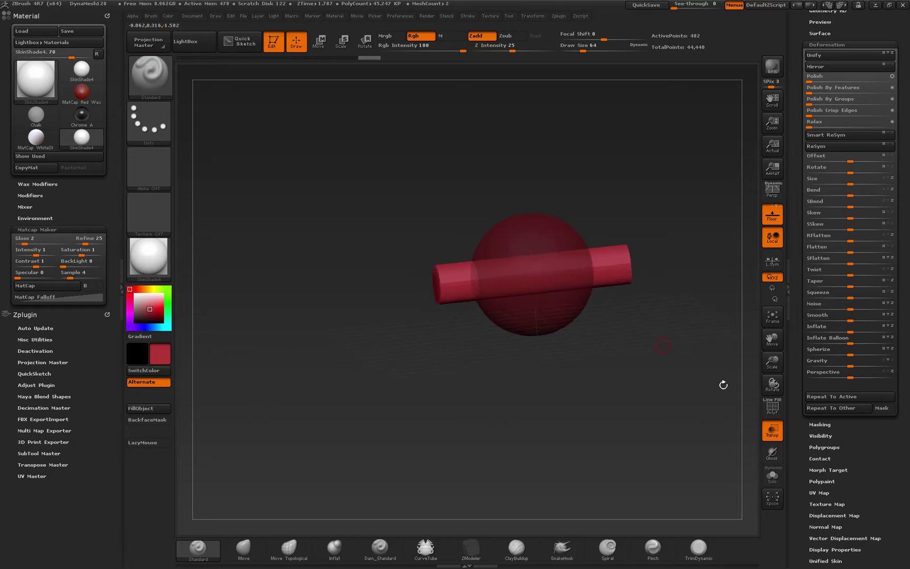
left_click(773, 429)
left_click_drag(738, 416, 600, 396)
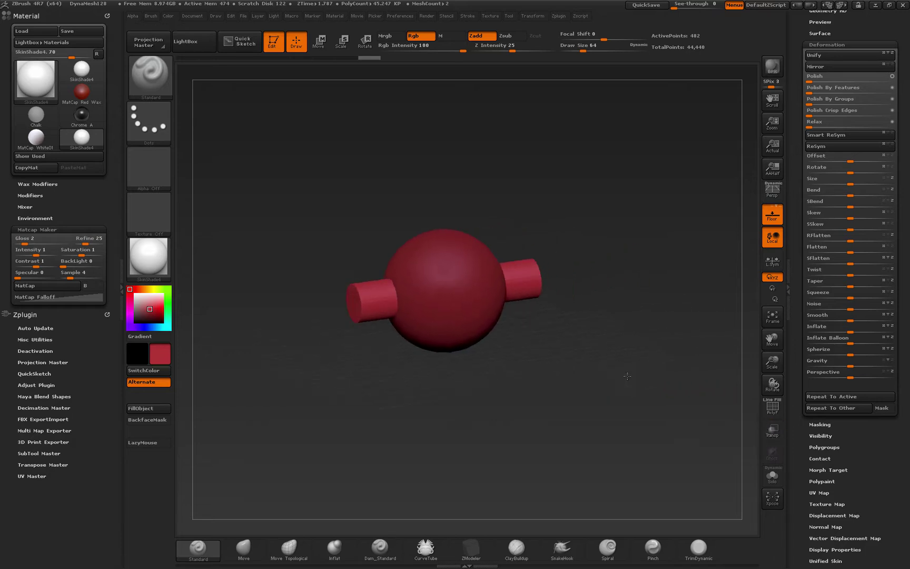
Set the cylinder subtool's boolean mode to subtraction in the subtool list
left_click_drag(907, 87, 909, 327)
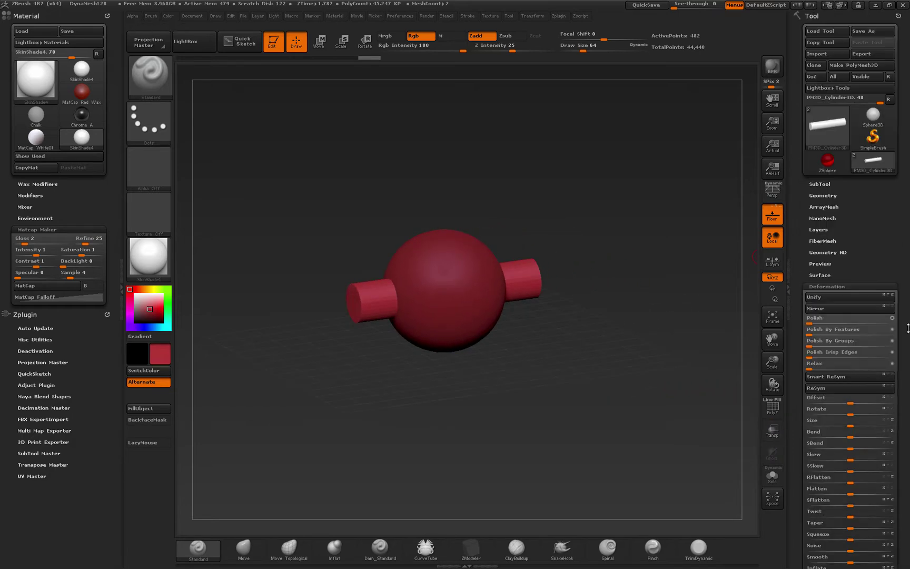
left_click(820, 183)
mouse_move(863, 205)
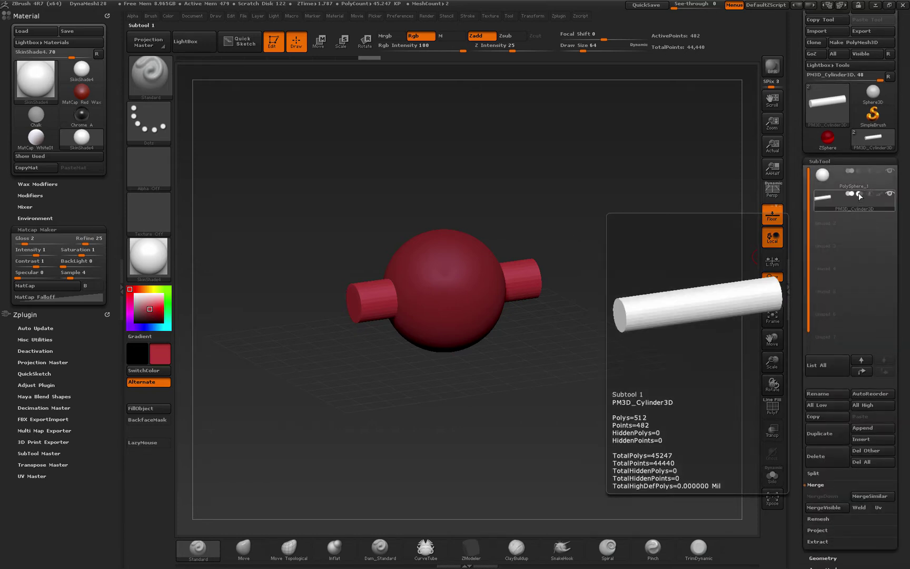
left_click(859, 195)
Show the polygroup wireframe and assign the cylinder's polygroup with Group As Dynamesh Sub
scroll(904, 191, "down", 8)
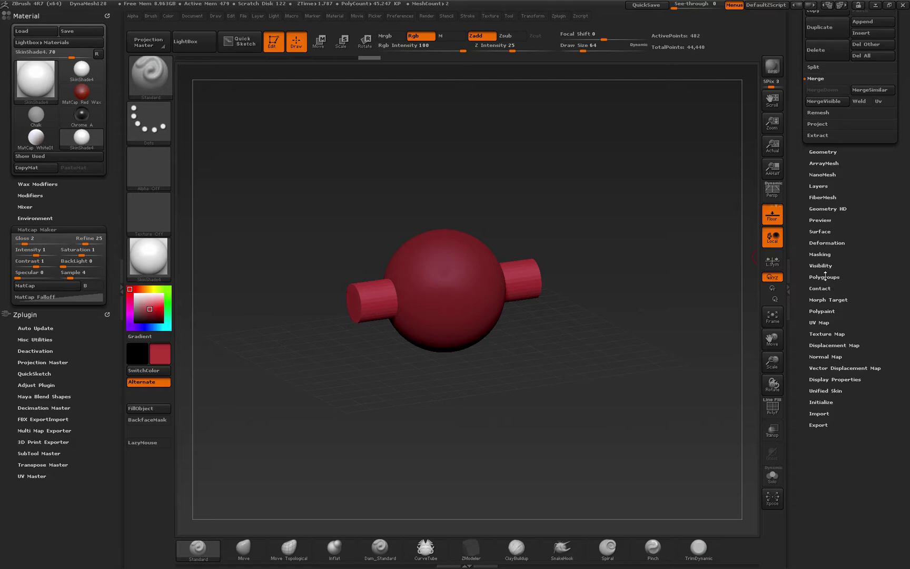
left_click(824, 277)
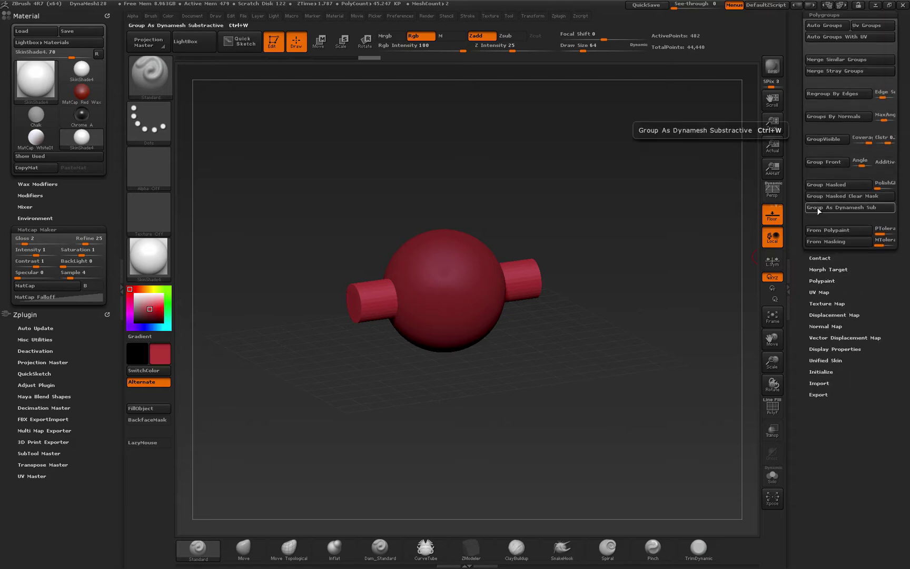
left_click(772, 412)
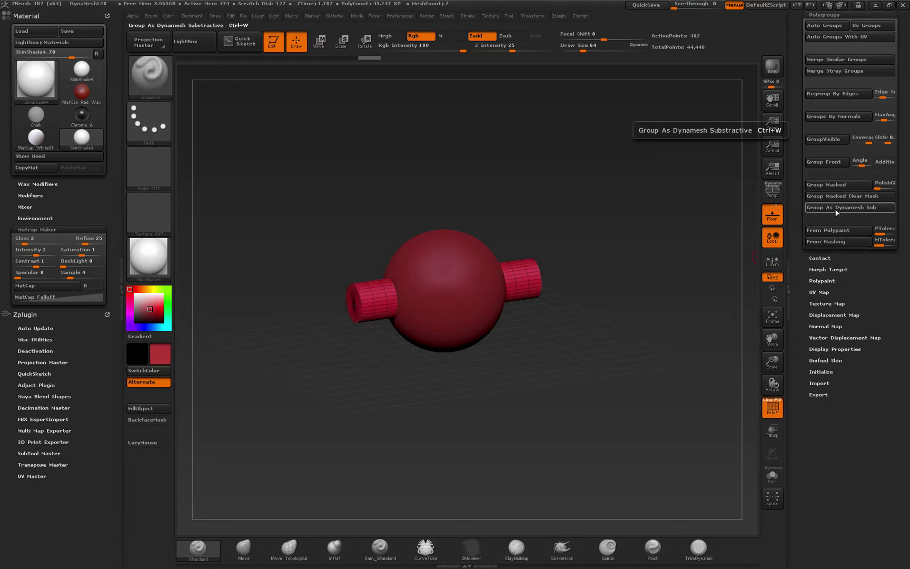
left_click(888, 210)
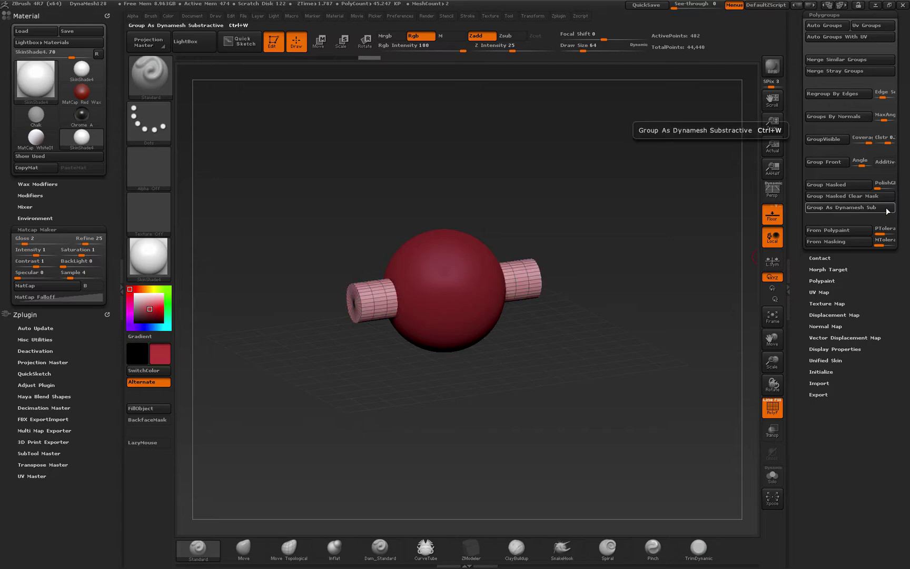
Select the sphere subtool and merge it down with the cylinder into one subtool
left_click_drag(904, 255, 908, 392)
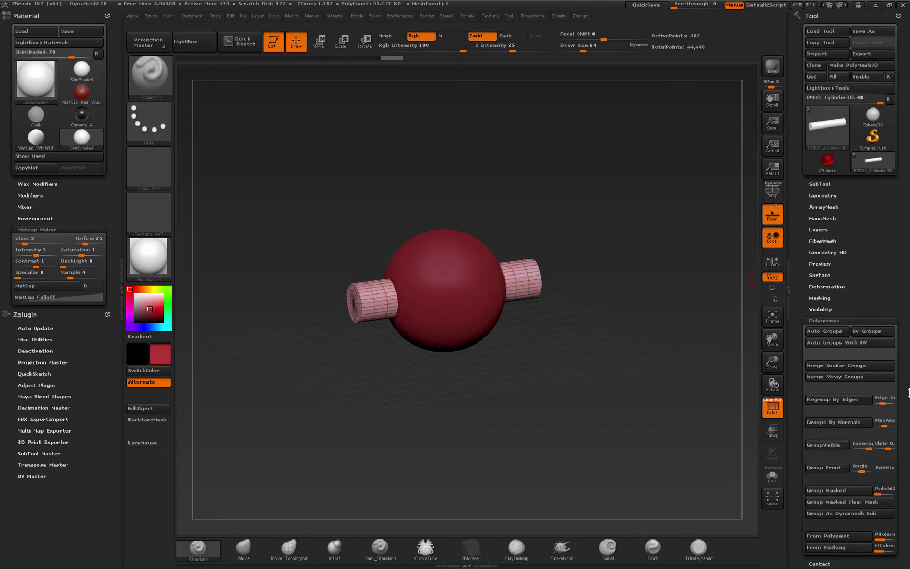
left_click(826, 183)
mouse_move(828, 193)
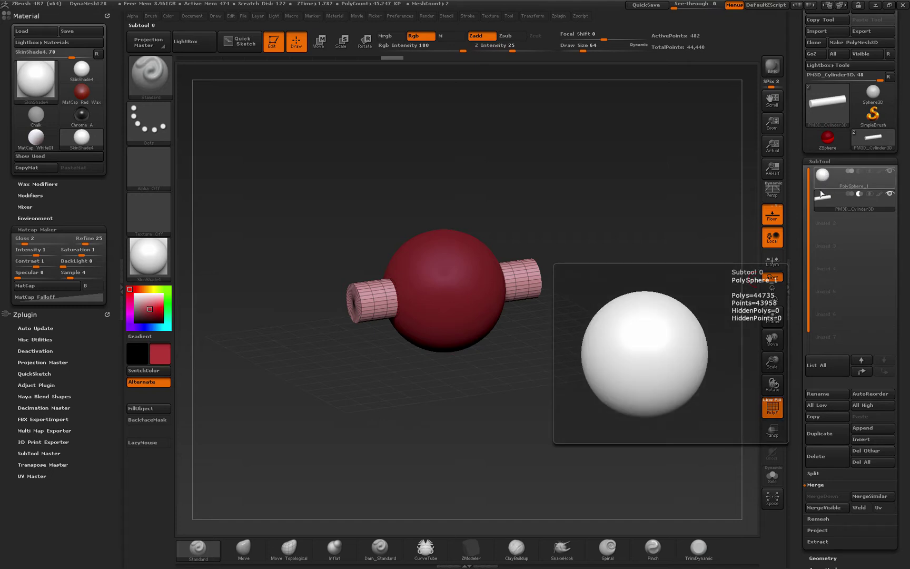
left_click(823, 182)
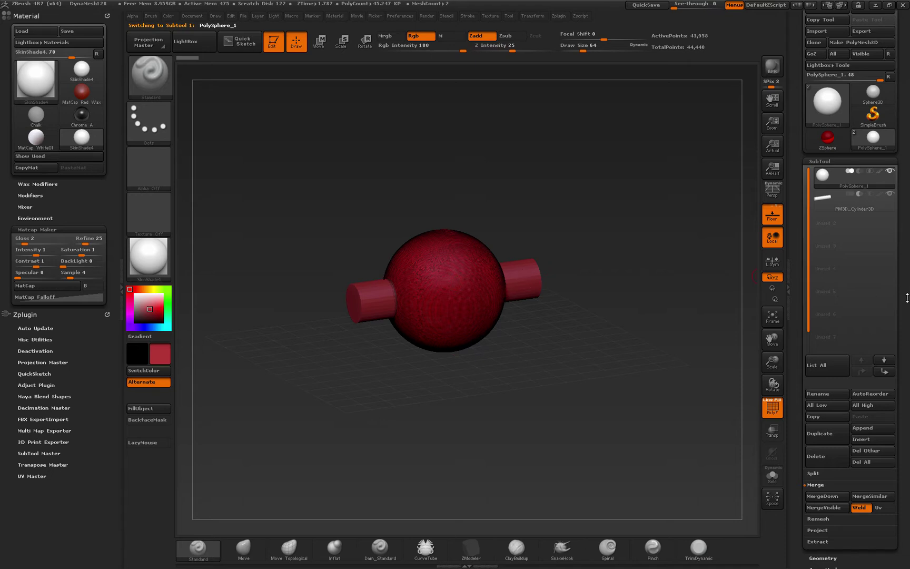
left_click_drag(907, 298, 907, 269)
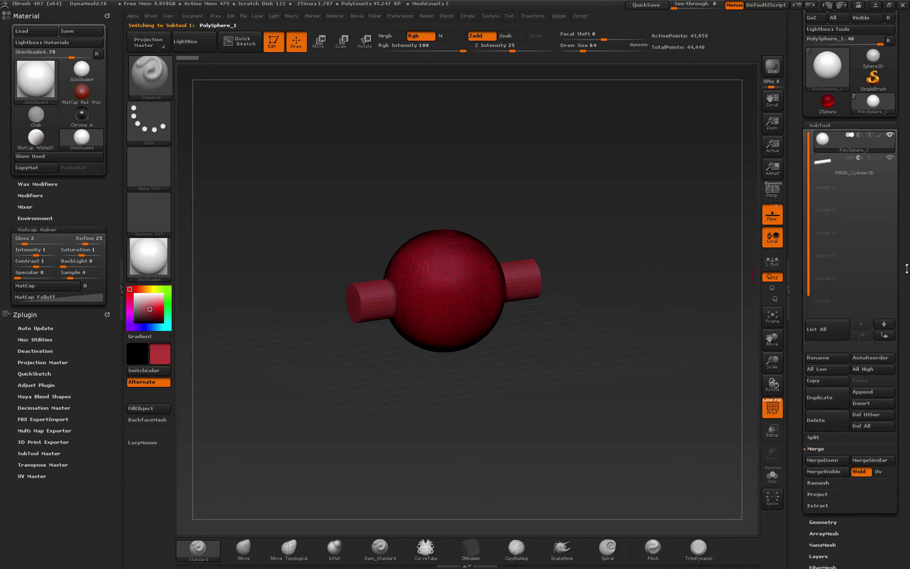
left_click(829, 459)
left_click(732, 480)
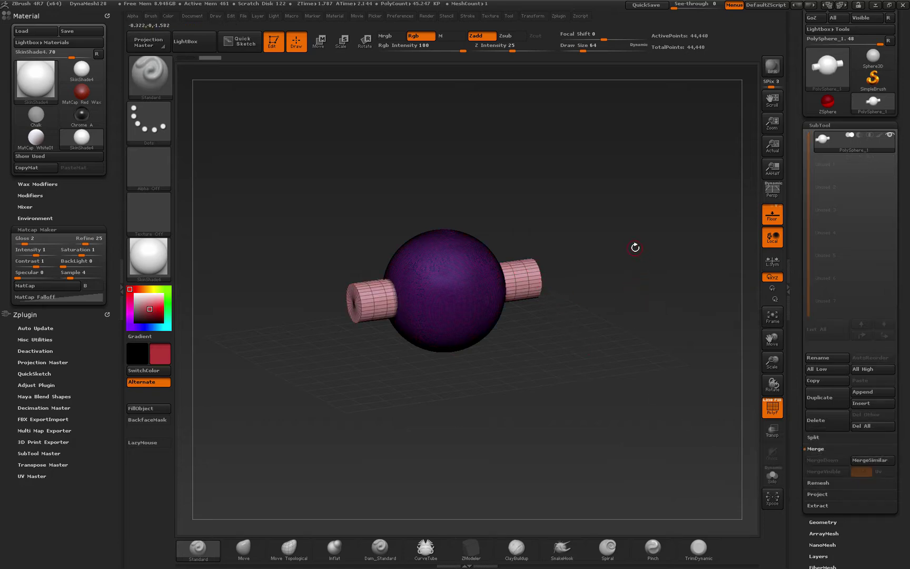
Update the DynaMesh of the merged subtool so the cylinder is subtracted from the sphere
mouse_move(602, 211)
left_mouse_down("ctrl")
mouse_move(663, 272)
mouse_move(605, 305)
mouse_move(646, 286)
mouse_move(613, 318)
mouse_move(696, 322)
left_mouse_up("ctrl")
Retopologize the drilled sphere with ZRemesher at a target polygon count of 0.5
scroll(838, 435, "down", 5)
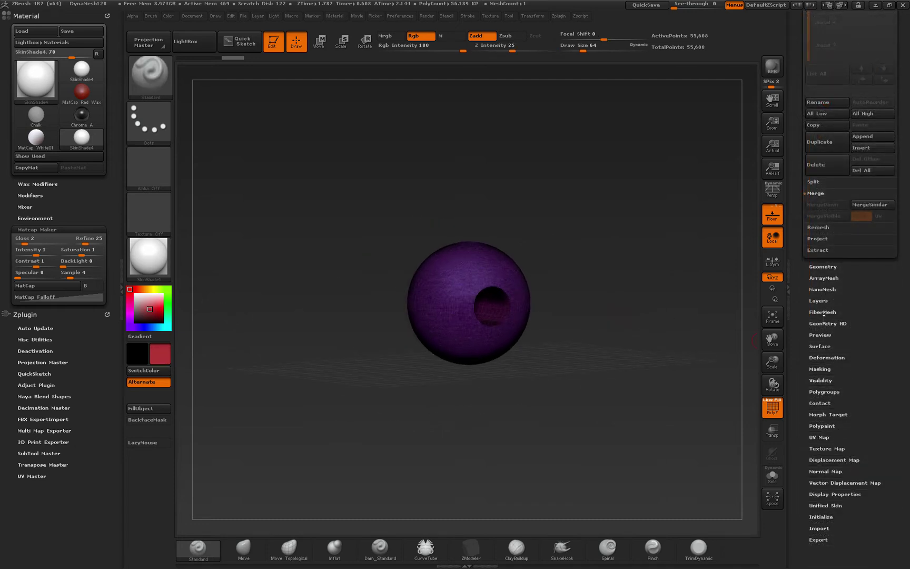
left_click(828, 266)
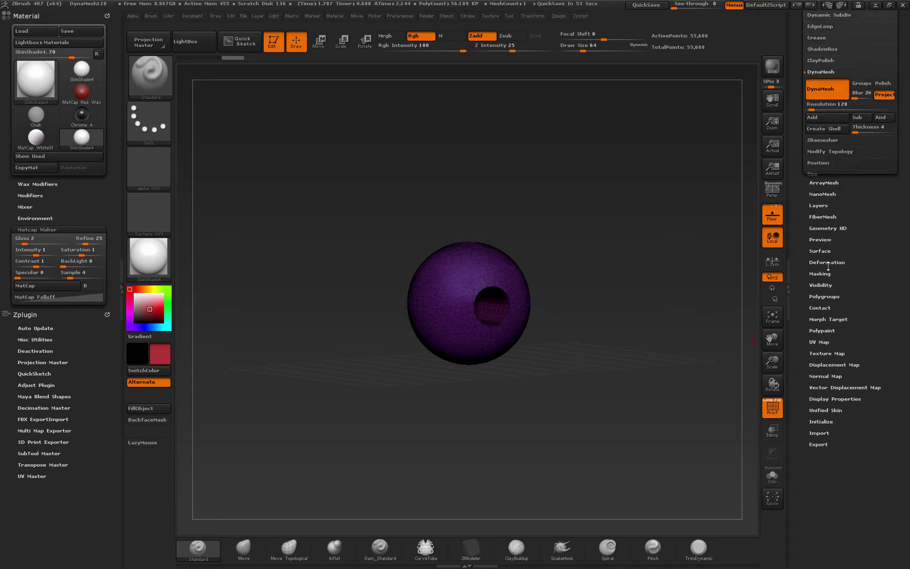
left_click(821, 242)
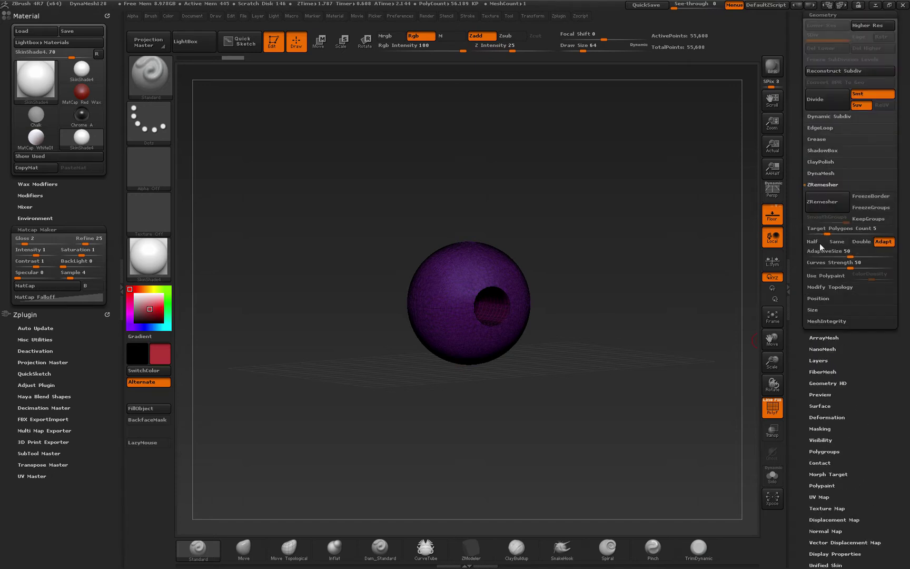
left_click(816, 230)
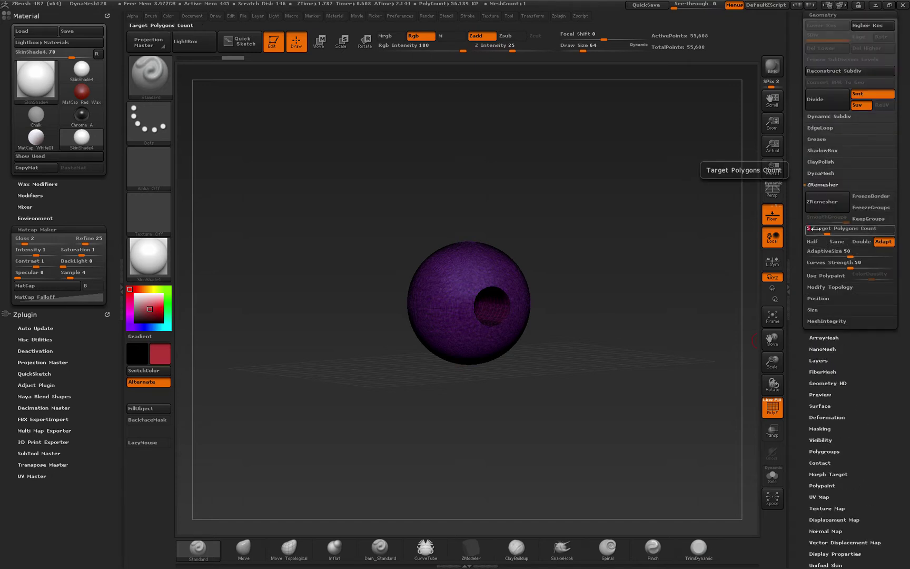
type(".5")
key("Return")
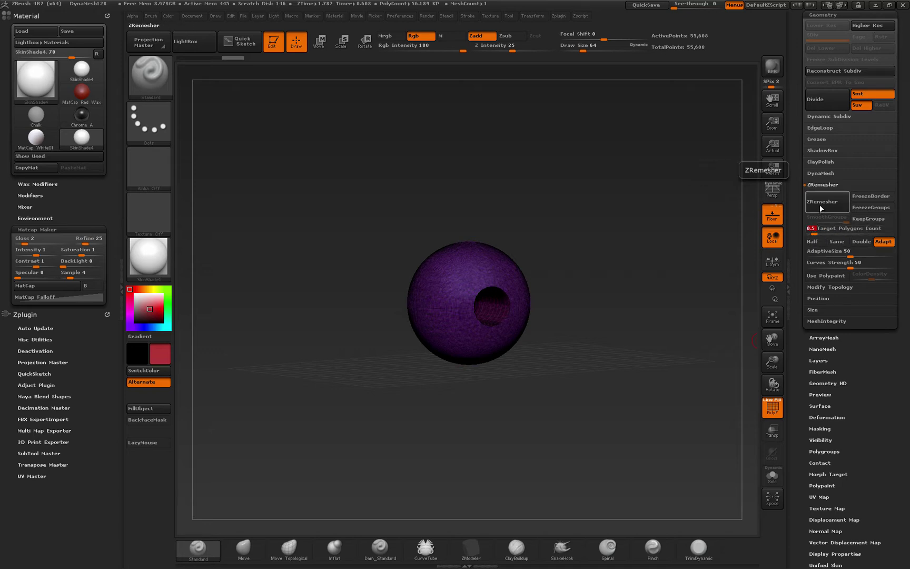
left_click(820, 204)
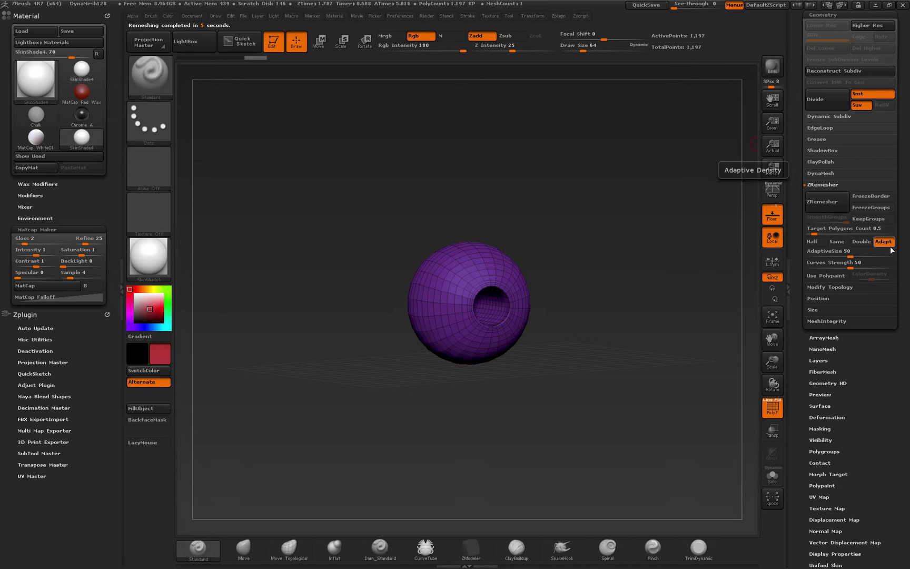
left_click_drag(619, 268, 622, 272)
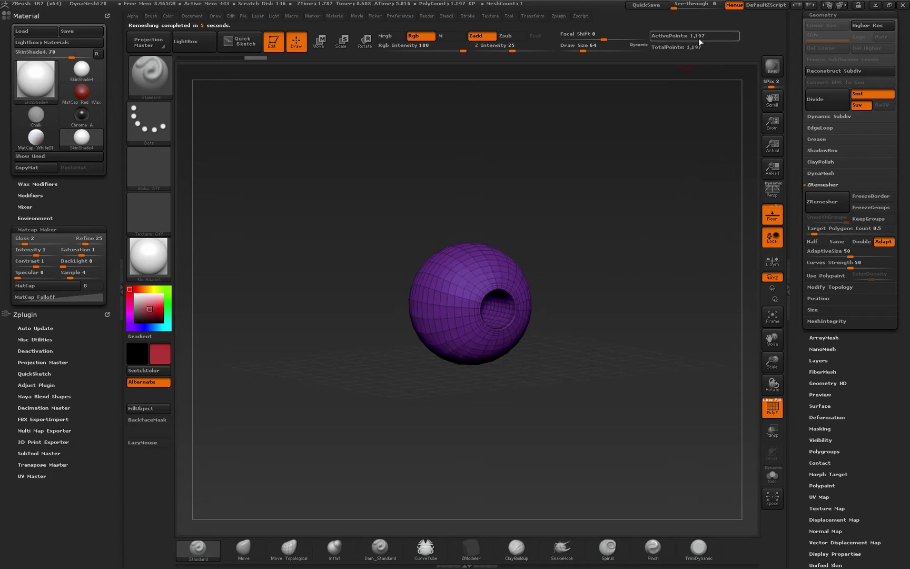
Turn off adaptive density and run ZRemesher twice on the drilled sphere with the Half polygon option
left_click(882, 245)
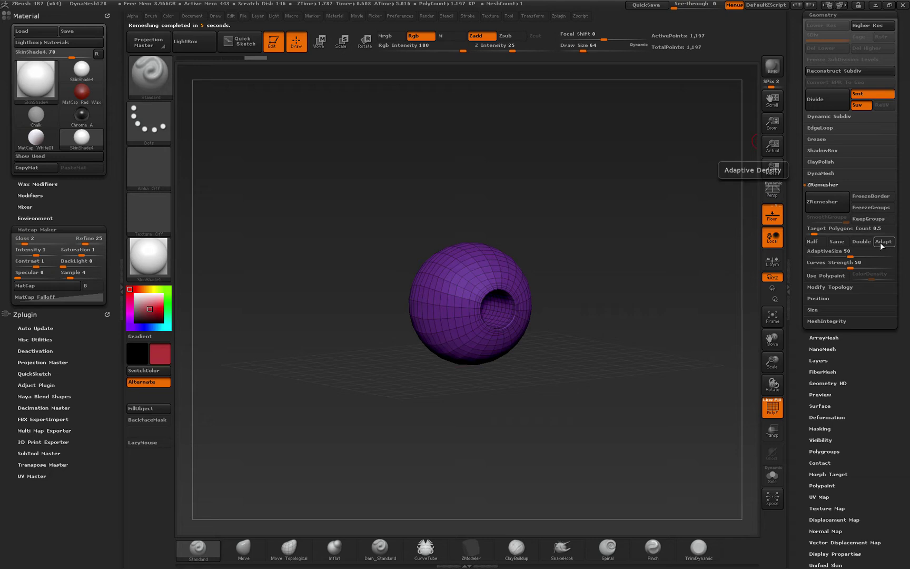
left_click(814, 242)
left_click(812, 206)
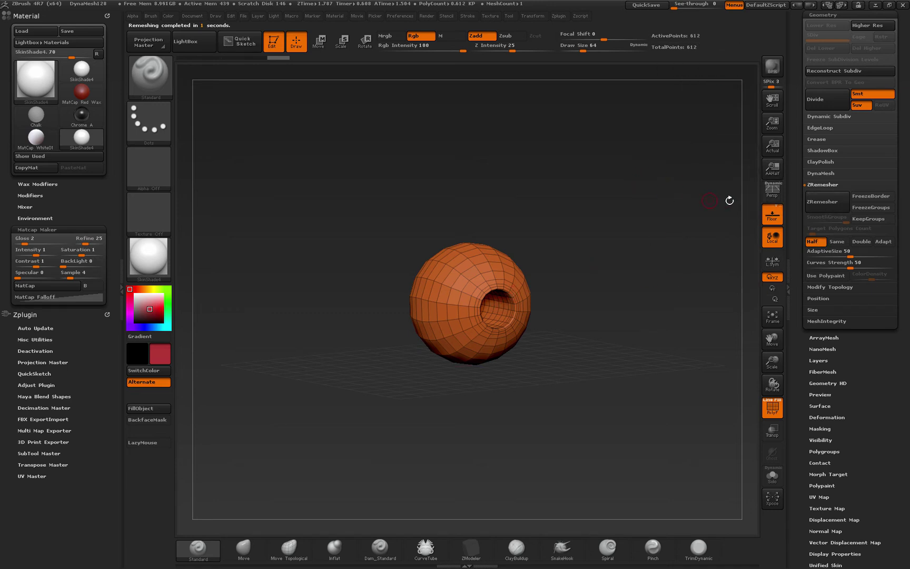
left_click(814, 205)
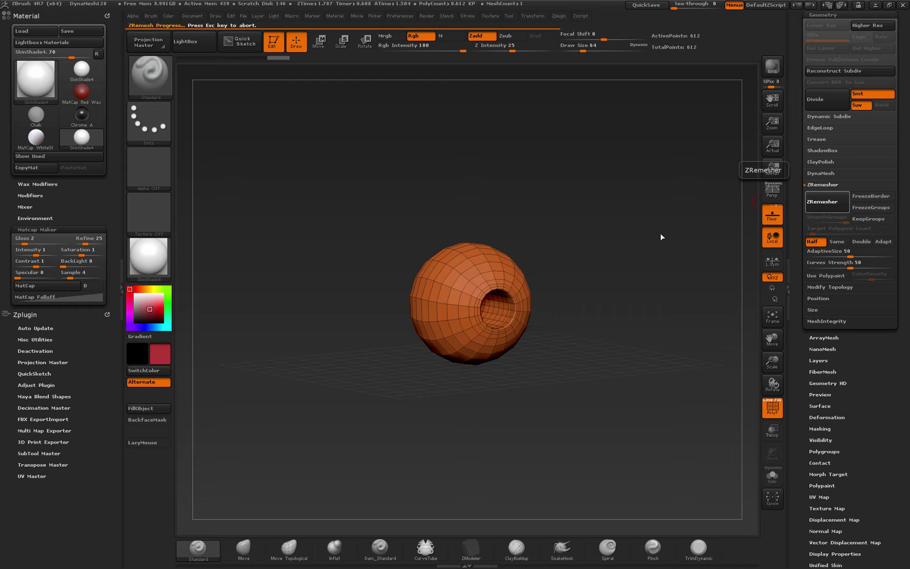
mouse_move(614, 254)
left_mouse_down()
mouse_move(706, 276)
mouse_move(606, 252)
left_mouse_up()
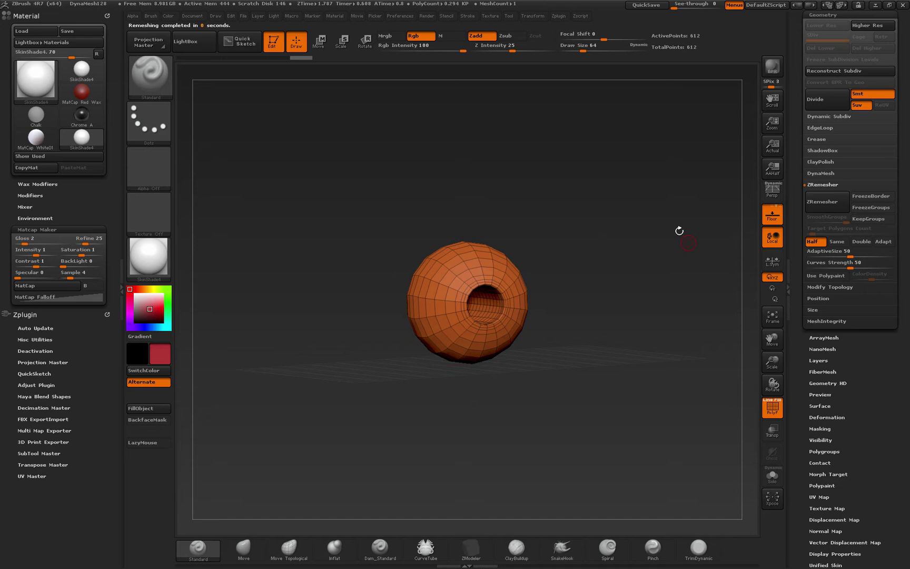
Re-enable adaptive density and run ZRemesher two more times on the drilled sphere at Half
left_click(884, 241)
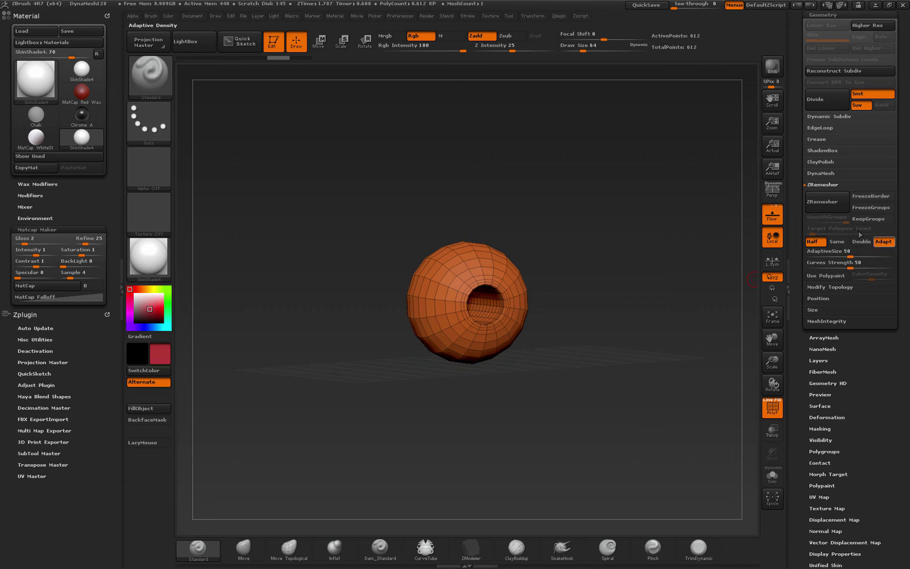
left_click(827, 202)
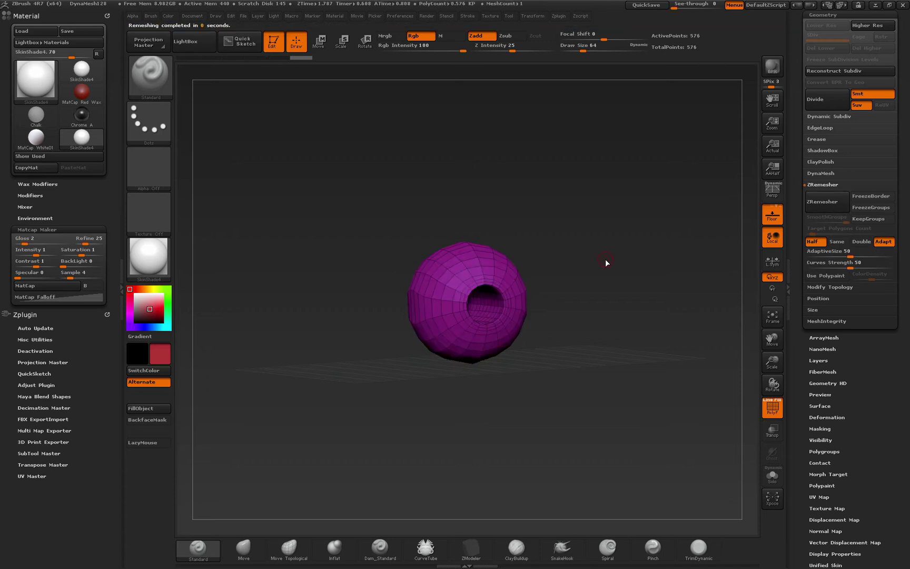
left_click(831, 212)
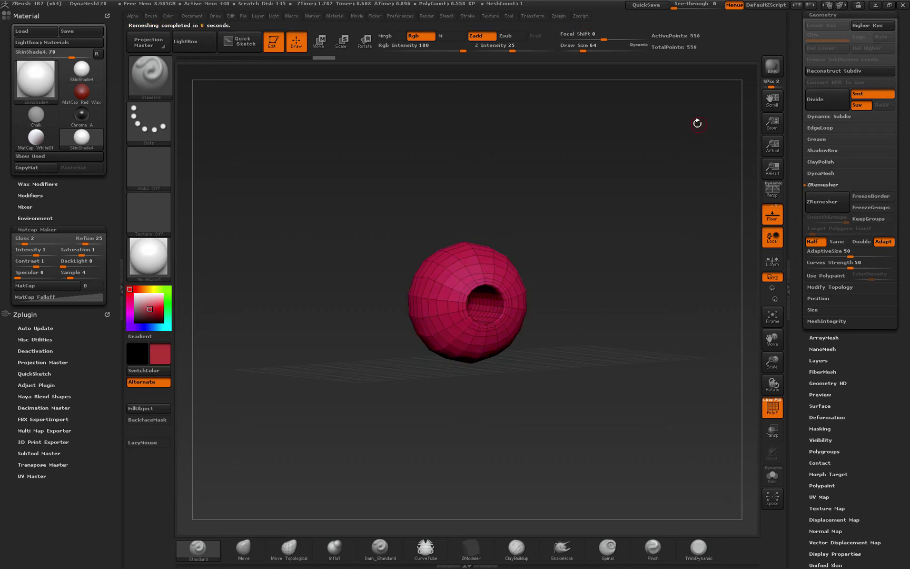
left_click_drag(603, 255, 552, 264)
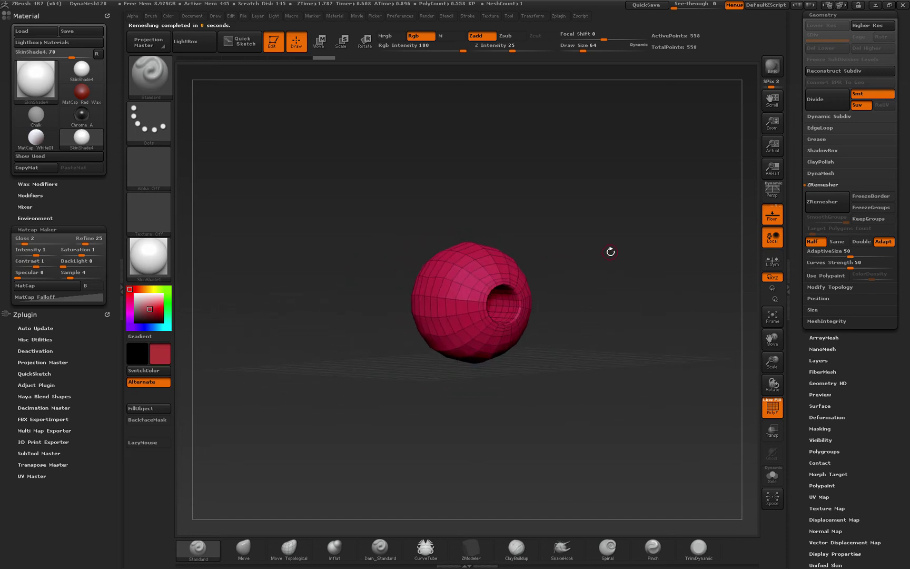
Roll the undo history back to the plain, uncut sphere and snap to a straight-on view
scroll(848, 253, "up", 5)
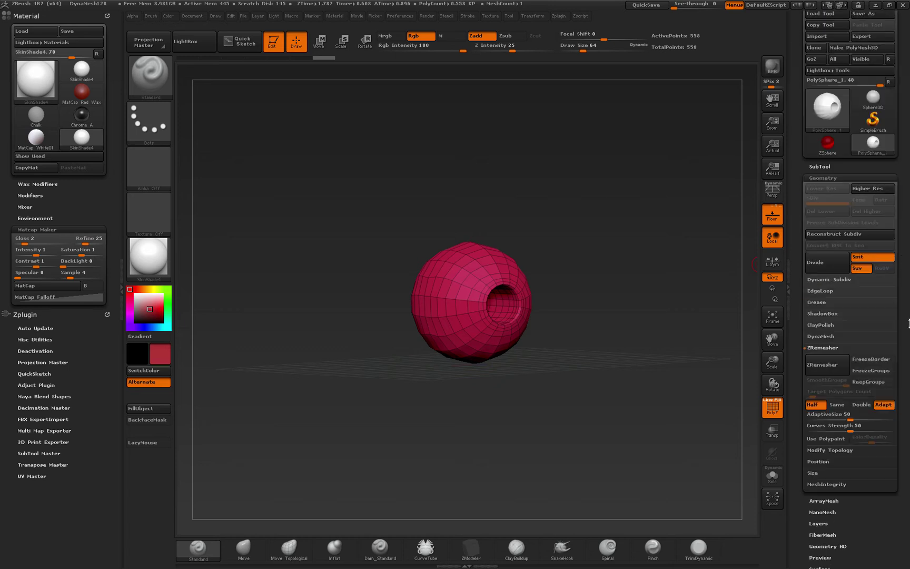
left_click_drag(321, 60, 190, 59)
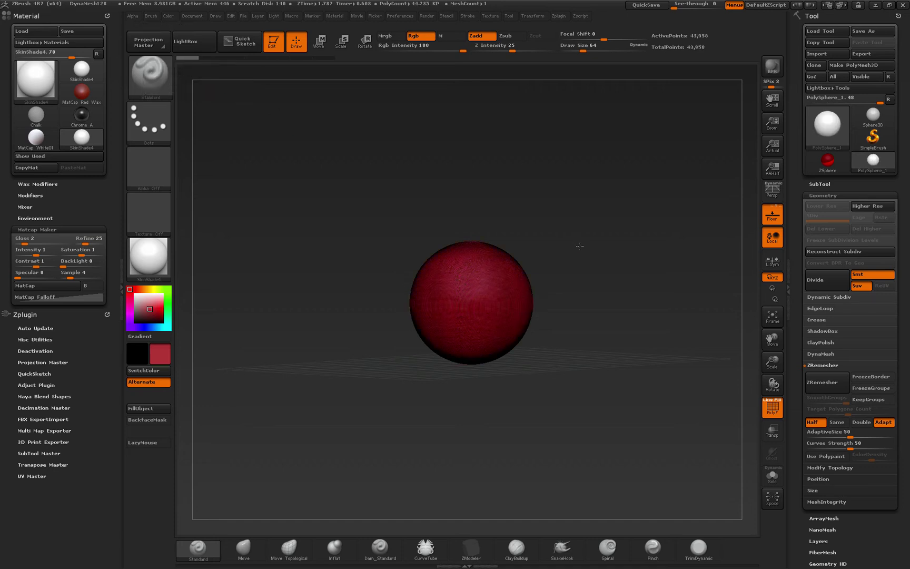
left_click_drag(580, 246, 589, 250, "shift")
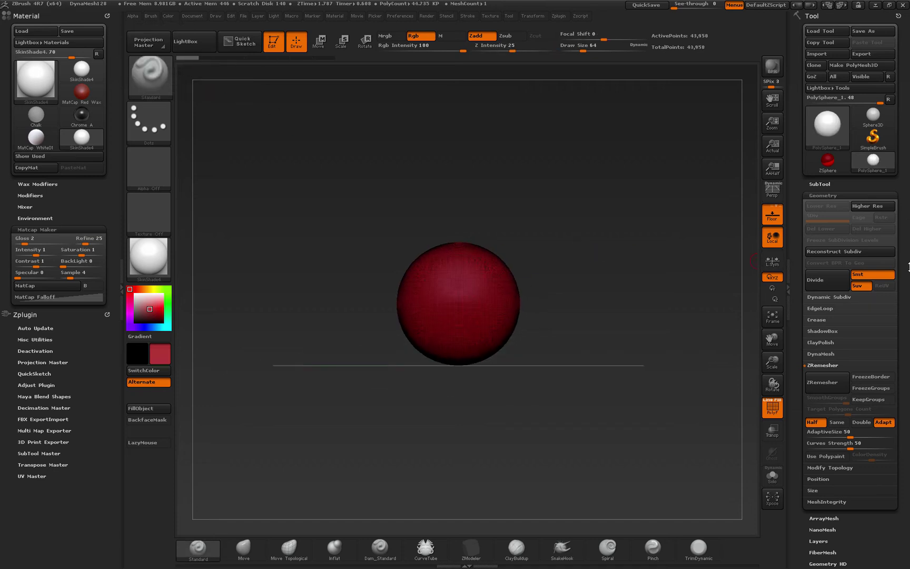
Append a Cube3D mesh as a new subtool alongside the sphere
left_click(820, 184)
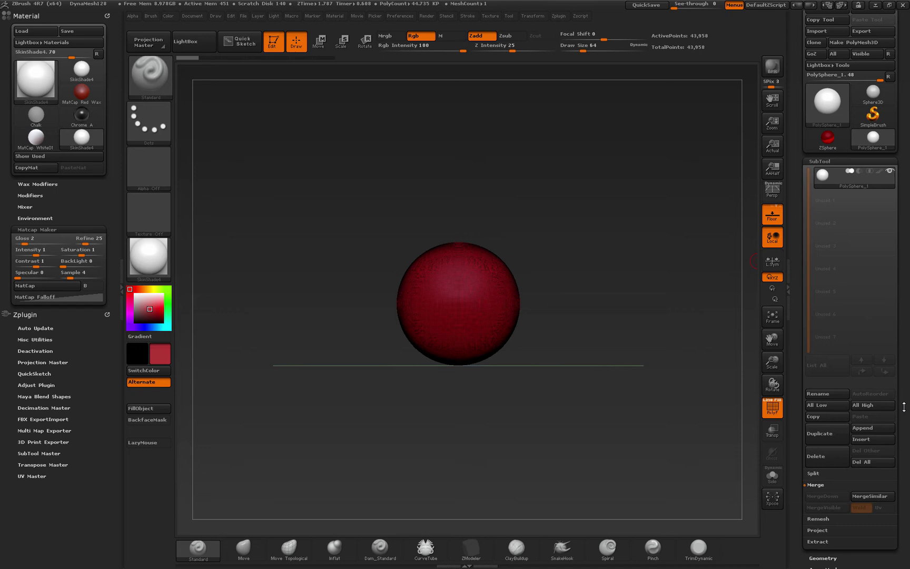
left_click(878, 427)
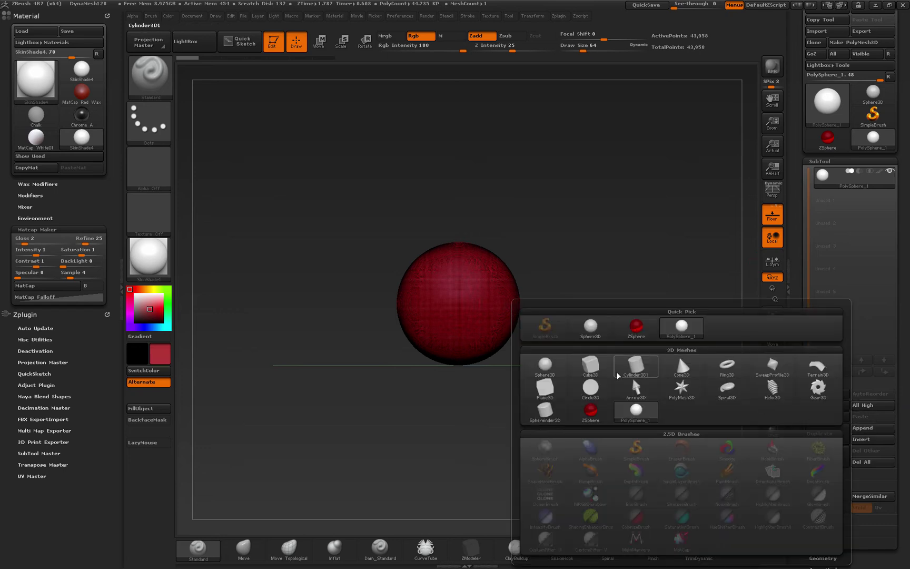
left_click(591, 365)
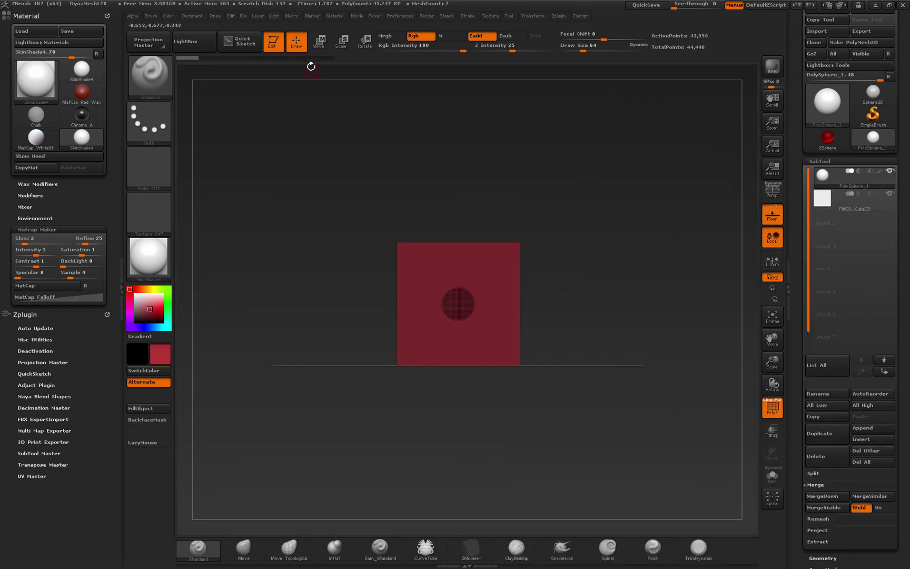
Select the cube subtool and move it sideways until it overlaps only one edge of the sphere
left_click(319, 47)
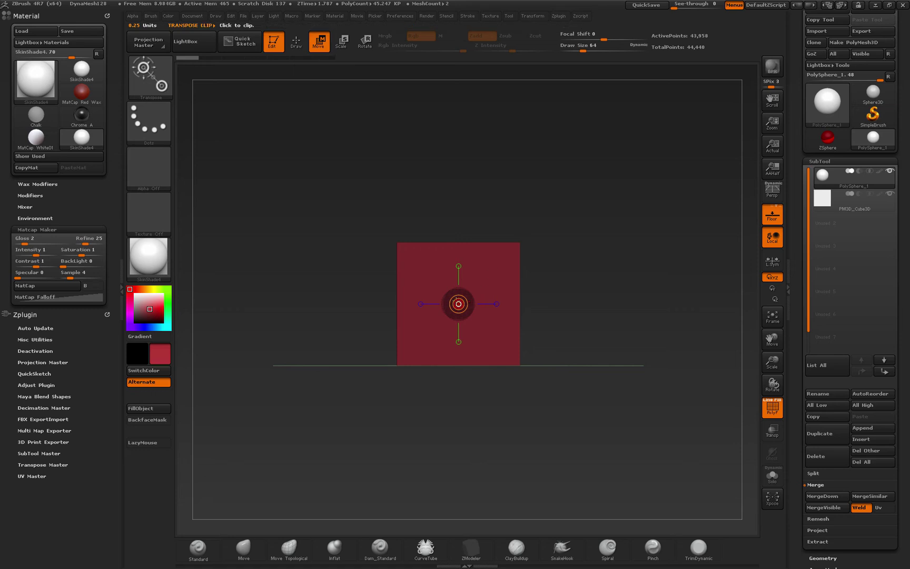
left_click(459, 304, "alt")
left_click_drag(459, 304, 562, 301)
left_click(474, 312)
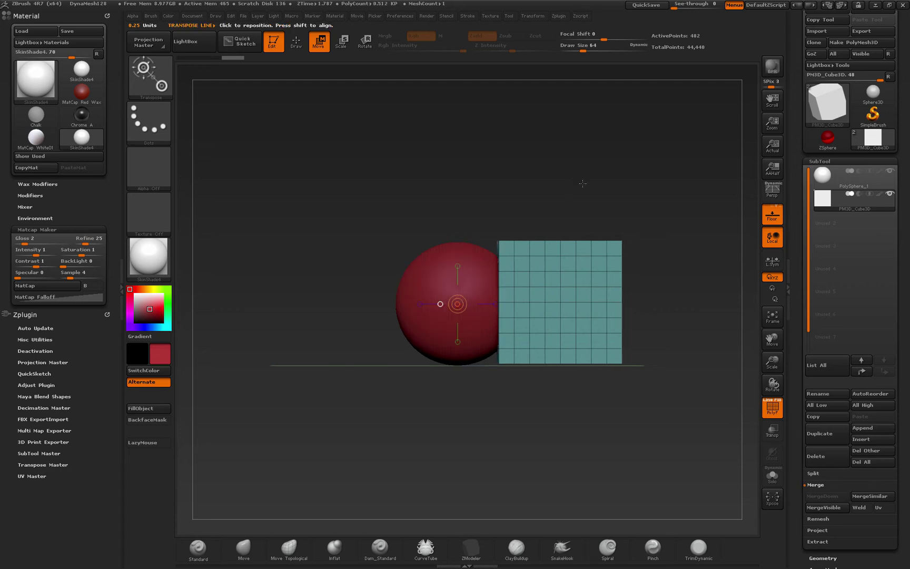
Examine the overlap between the cube and the sphere from several angles, using transparency and toggling the polygroup wireframe
left_click_drag(605, 194, 602, 216)
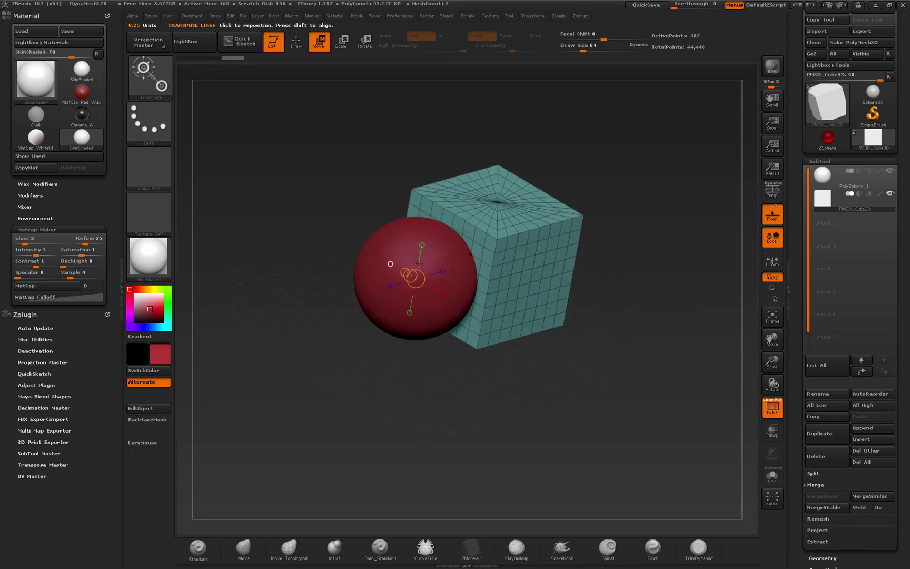
left_click_drag(617, 285, 630, 268)
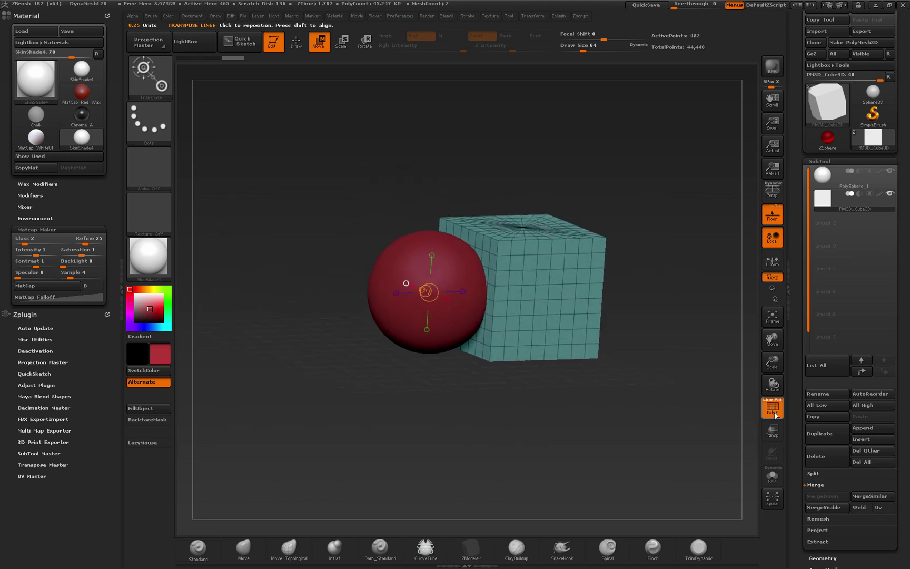
left_click(772, 428)
left_click_drag(474, 295, 497, 285)
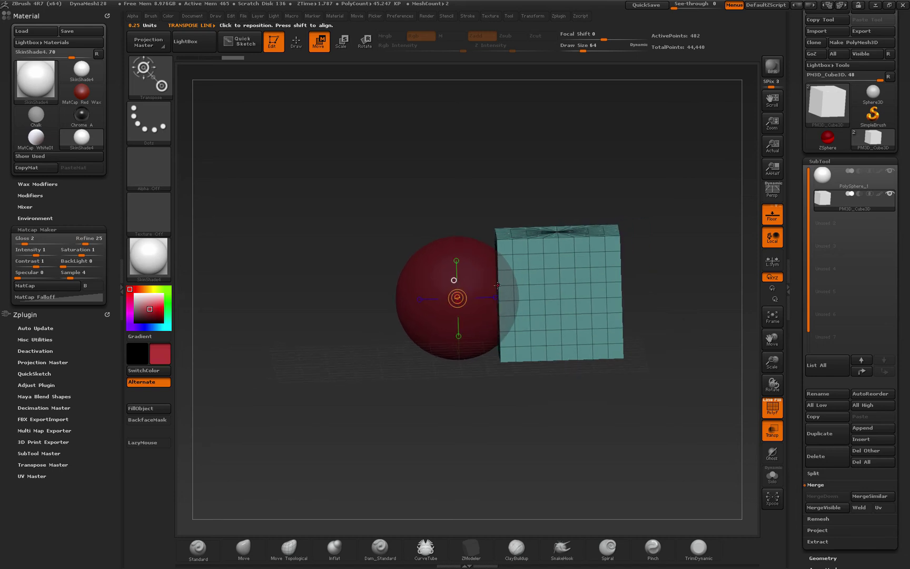
left_click_drag(588, 411, 606, 434)
left_click(773, 407)
left_click_drag(727, 401, 674, 382, "shift")
left_click(773, 430)
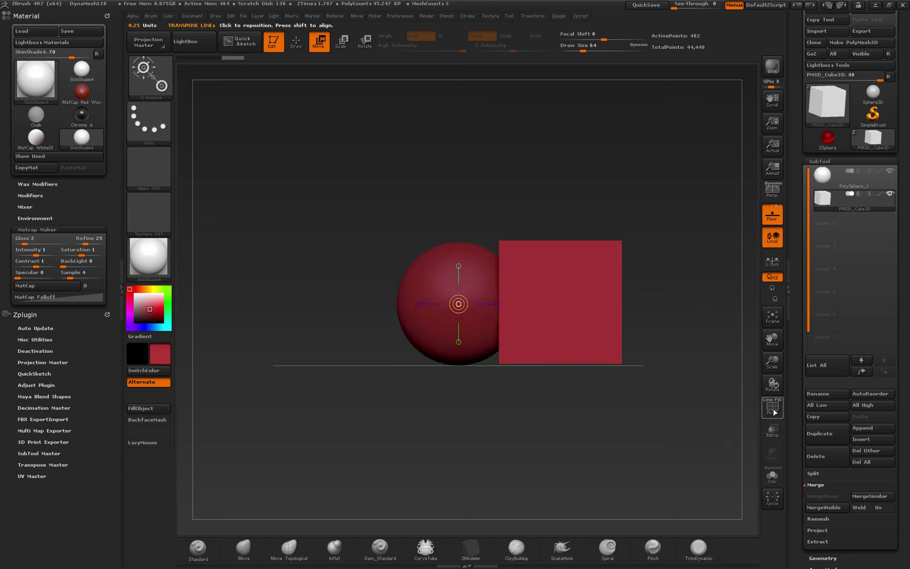
left_click(773, 407)
left_click_drag(751, 390, 730, 372)
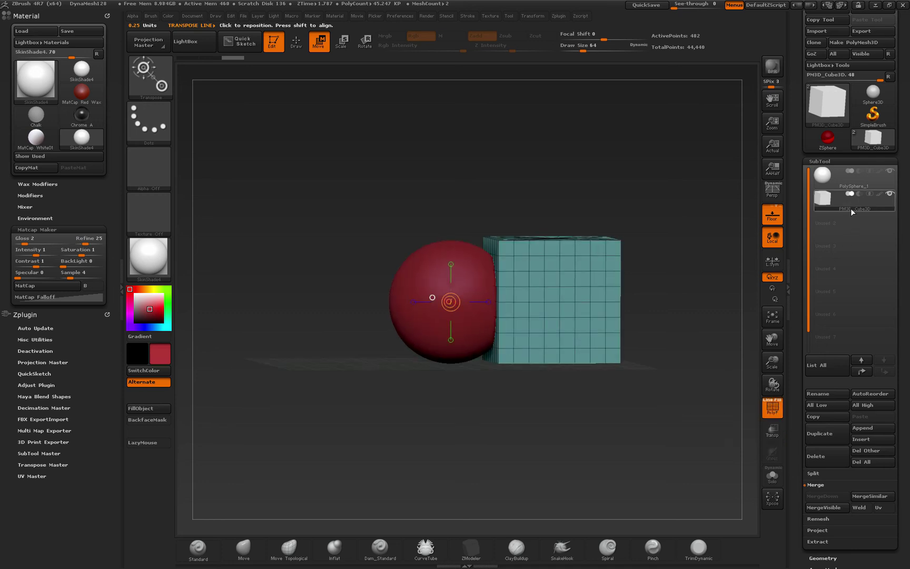
Set the cube subtool's boolean mode to subtraction and assign its polygroup with Group As Dynamesh Sub
mouse_move(859, 196)
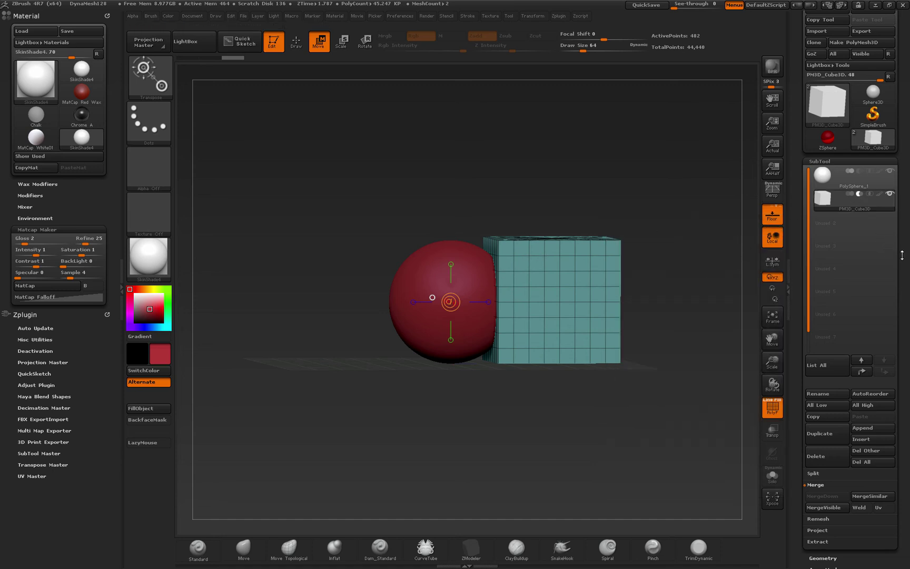
left_click_drag(901, 255, 902, 266)
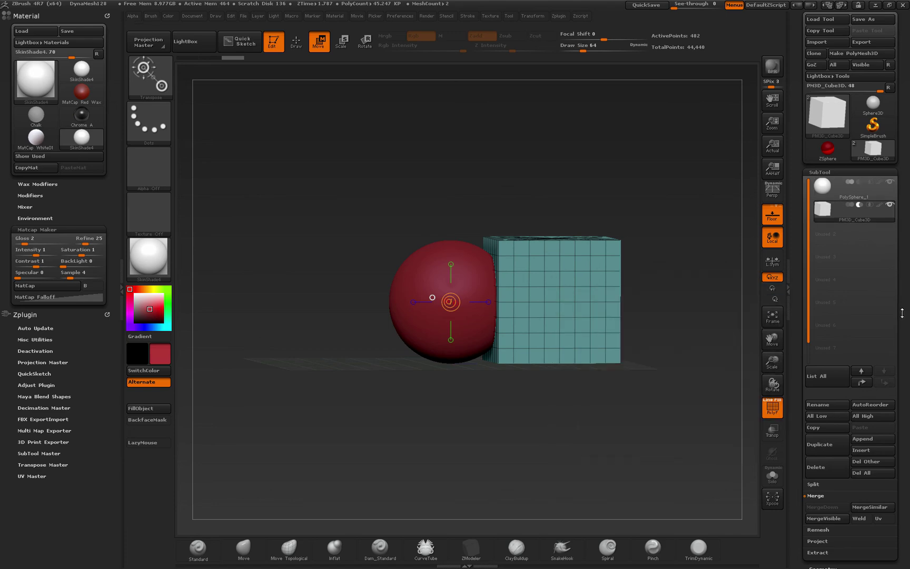
scroll(902, 313, "down", 5)
left_click(824, 348)
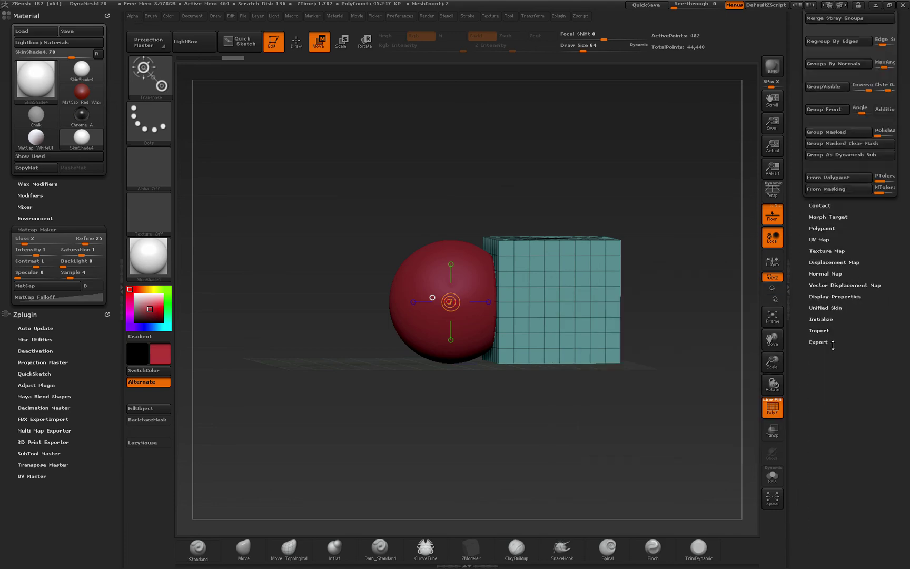
left_click(836, 209)
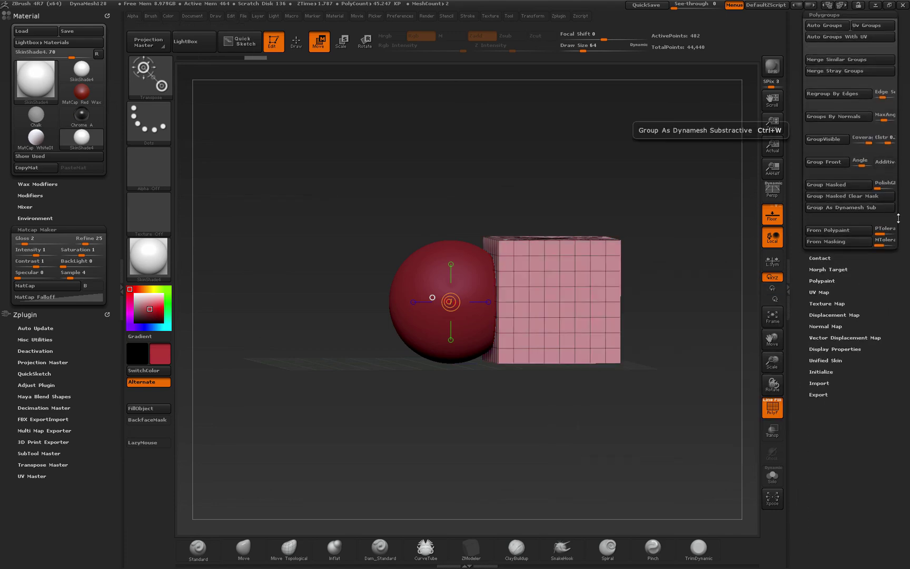
Select the sphere subtool and merge it down with the cube subtool beneath it, accepting that this cannot be undone
scroll(905, 326, "up", 5)
left_click(824, 188)
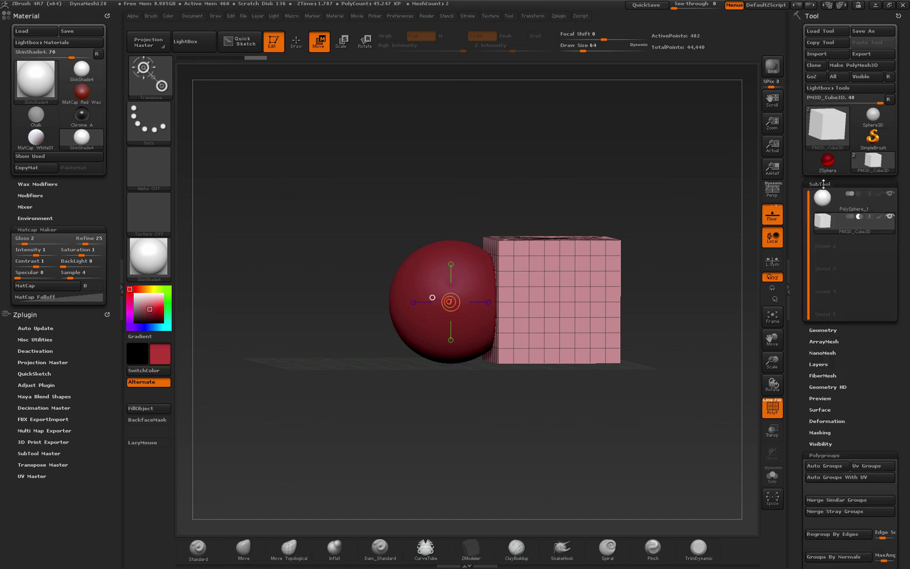
left_click(820, 187)
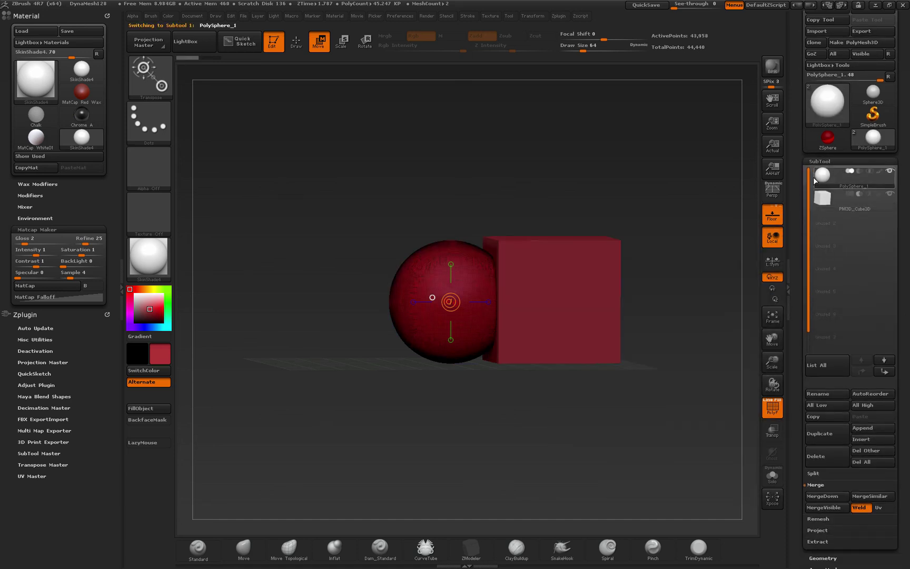
scroll(907, 266, "down", 3)
scroll(907, 266, "down", 4)
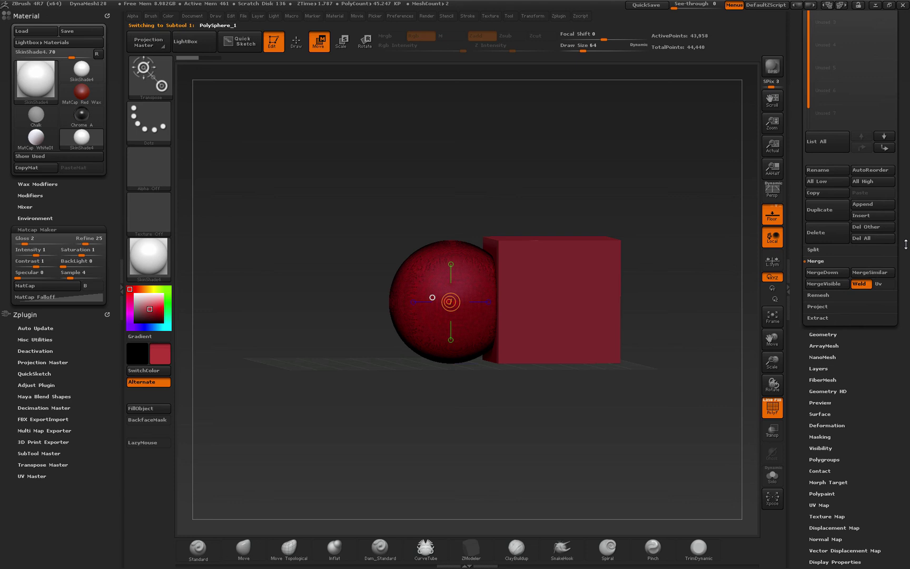
left_click(827, 272)
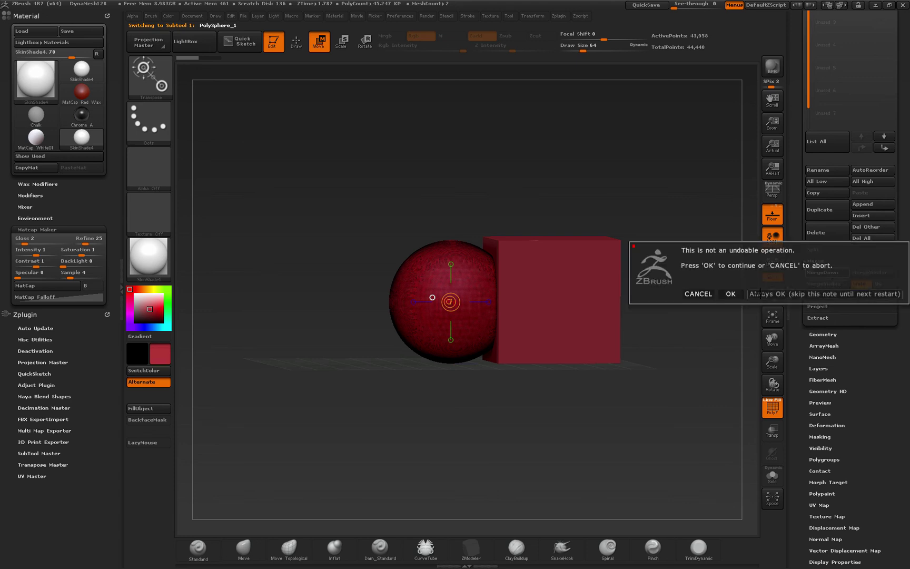
left_click(731, 294)
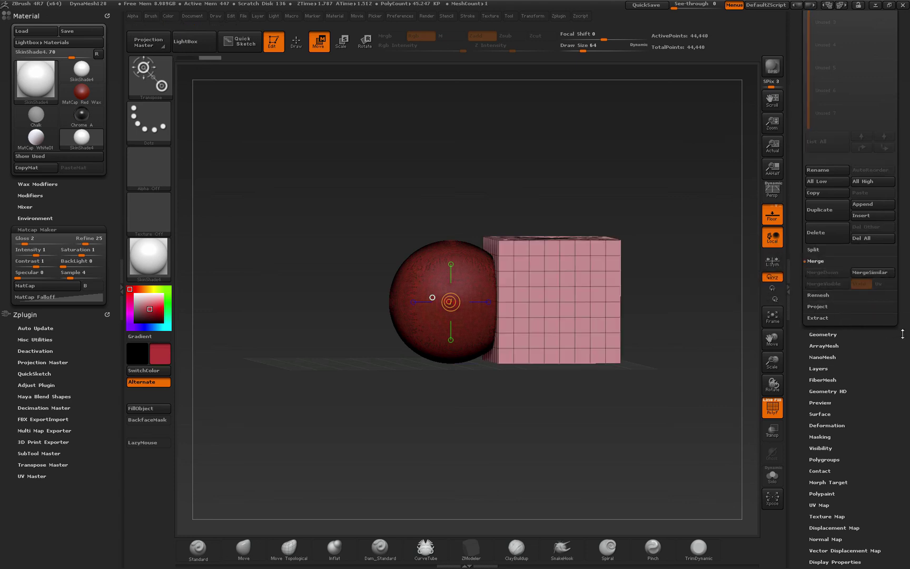
Apply the DynaMesh And operation to the merged mesh to keep only the sphere-cube intersection, and inspect the piece from several angles
left_click(825, 334)
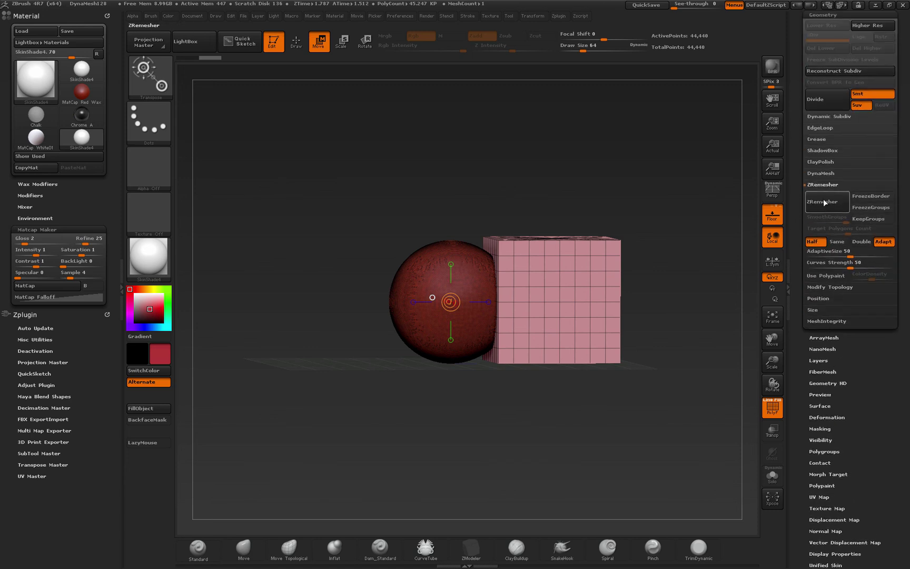
left_click(820, 173)
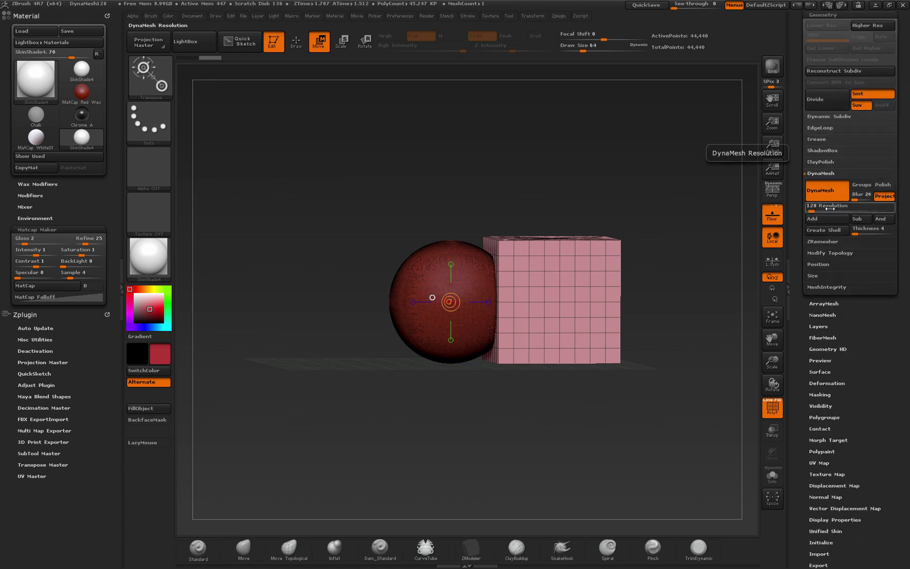
left_click(883, 220)
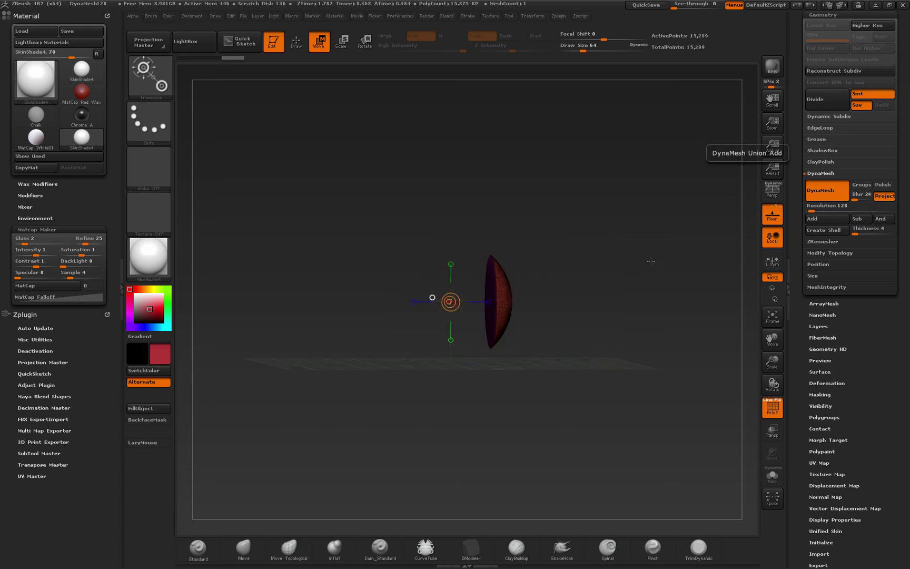
left_click_drag(590, 285, 651, 281)
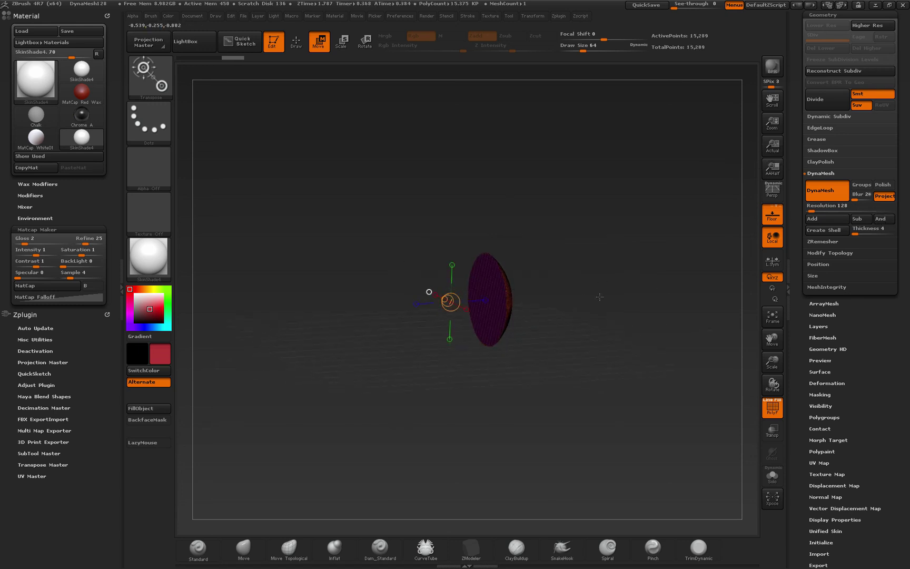
left_click_drag(599, 297, 675, 348)
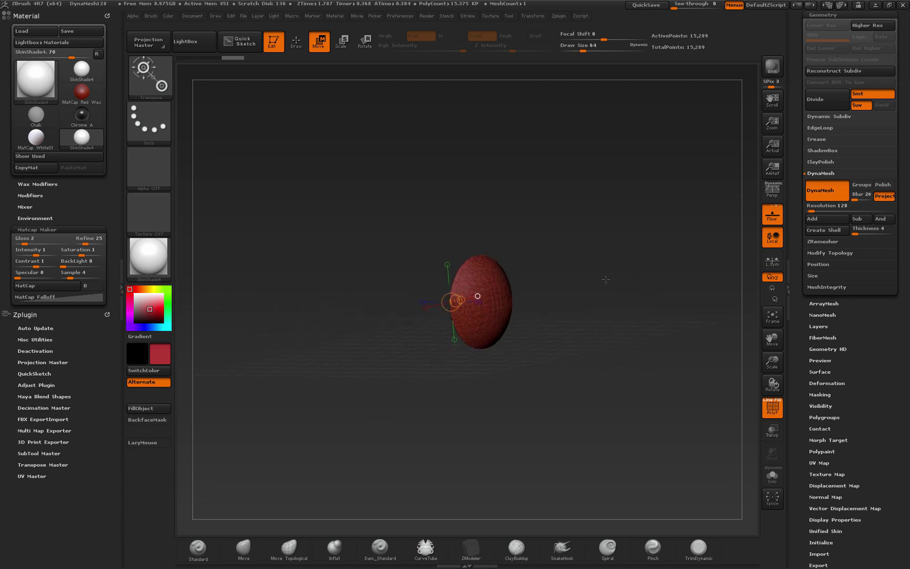
mouse_move(603, 280)
left_mouse_down()
mouse_move(613, 308)
mouse_move(609, 297)
left_mouse_up()
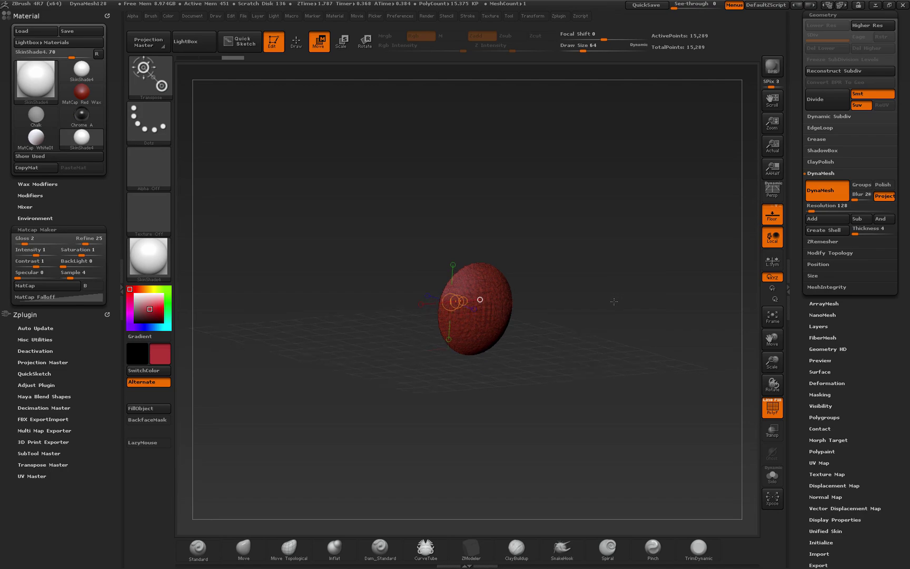